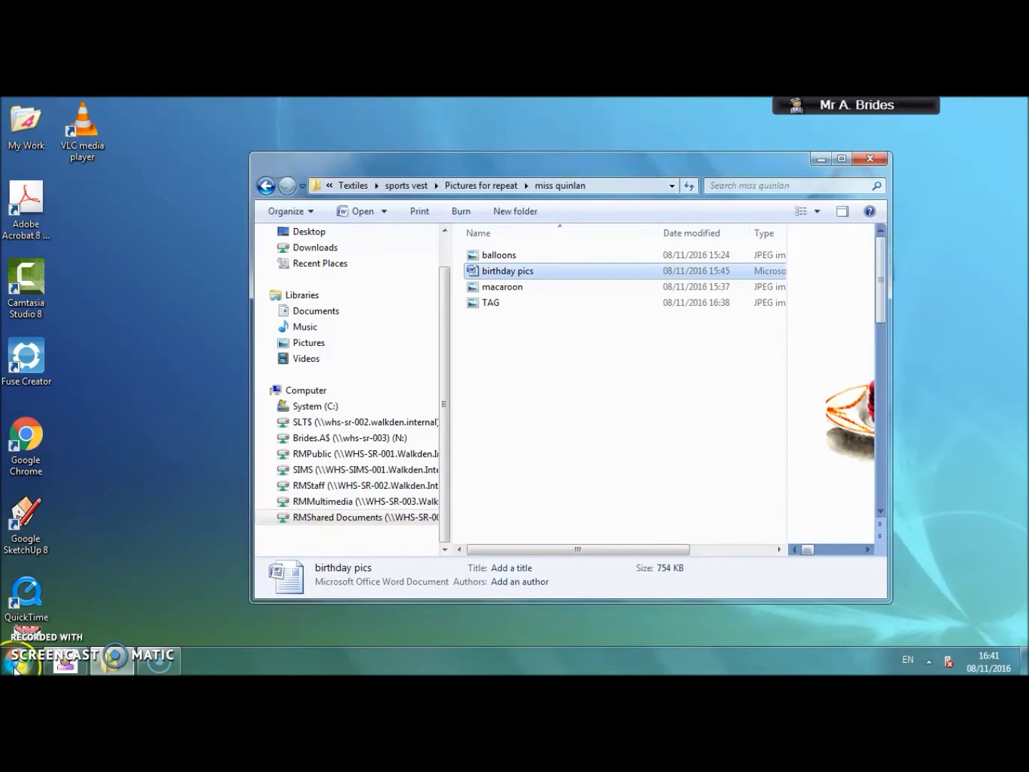
Launch Adobe Illustrator CS3 from the Start menu
{"action": "left_click", "coordinate": [16, 668]}
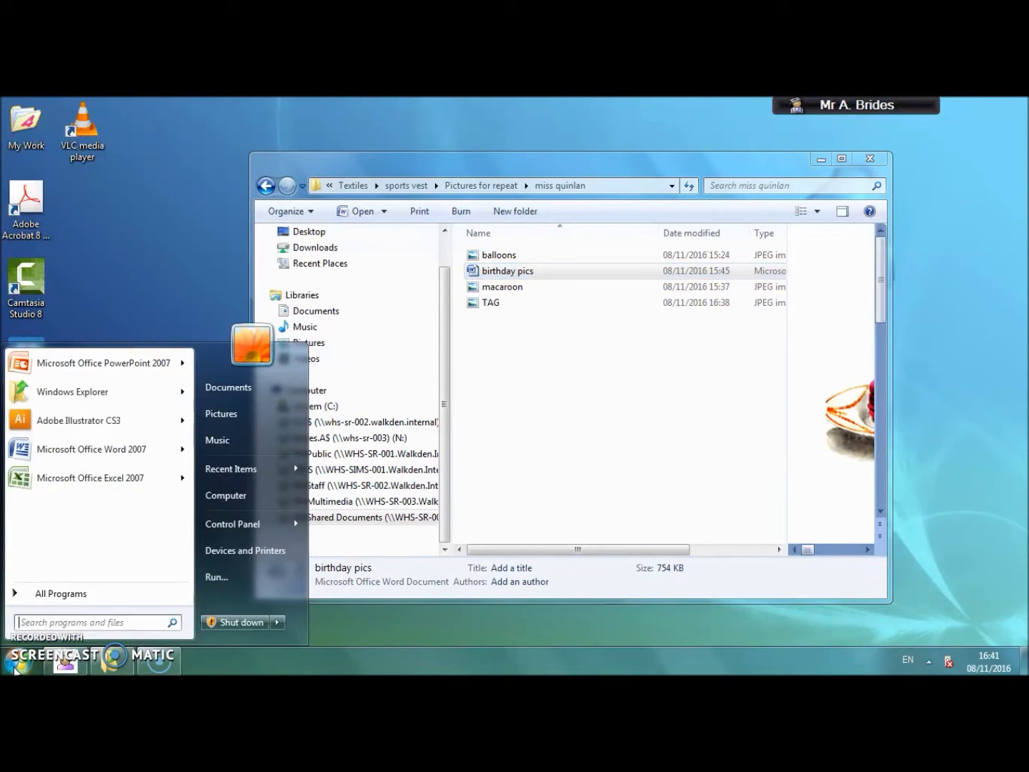
{"action": "left_click", "coordinate": [106, 428]}
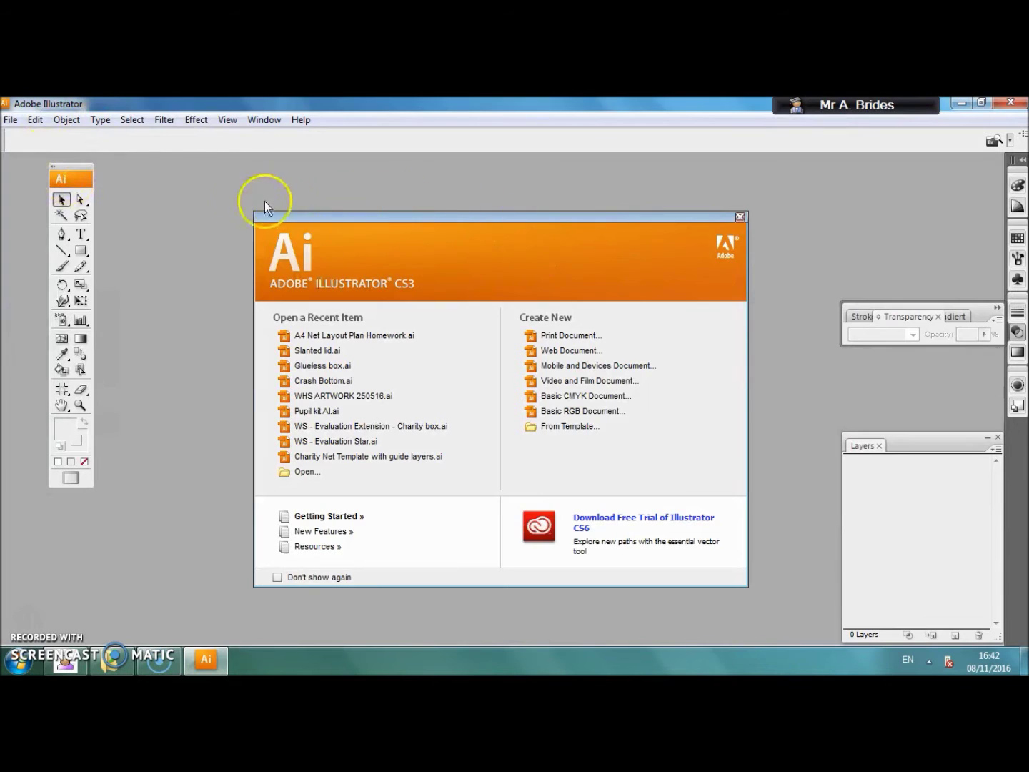
Create a new 100 mm × 100 mm document named 'repeat pattern'
{"action": "left_click", "coordinate": [11, 120]}
{"action": "left_click", "coordinate": [10, 120]}
{"action": "left_click", "coordinate": [11, 120]}
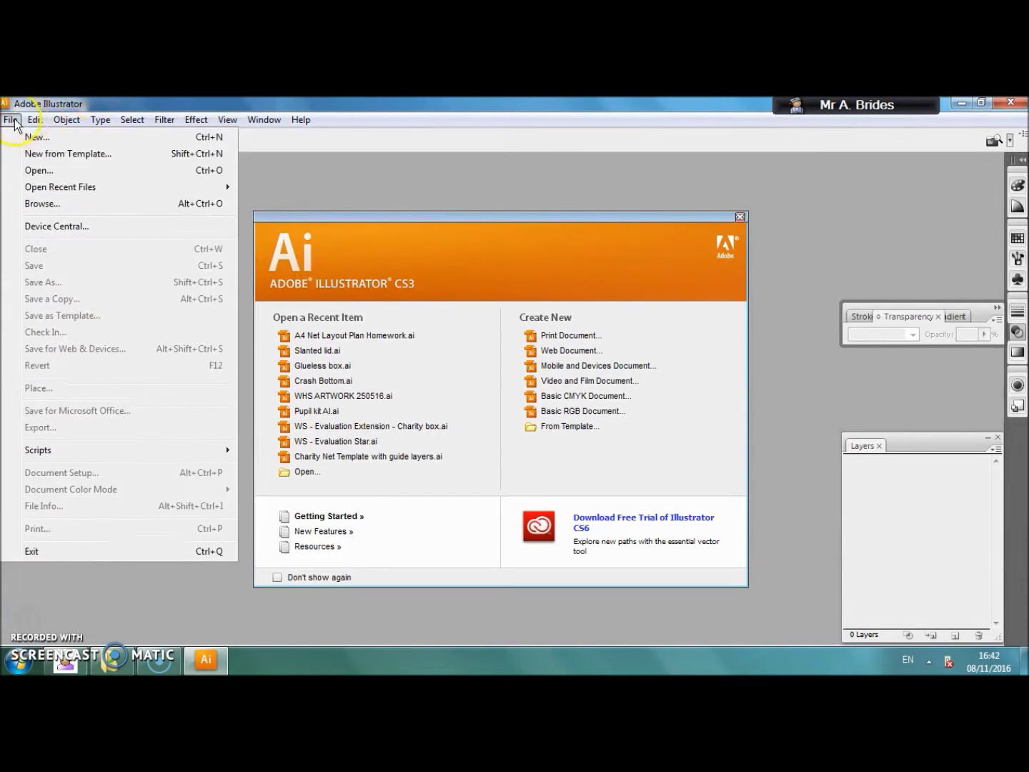
{"action": "left_click", "coordinate": [13, 138]}
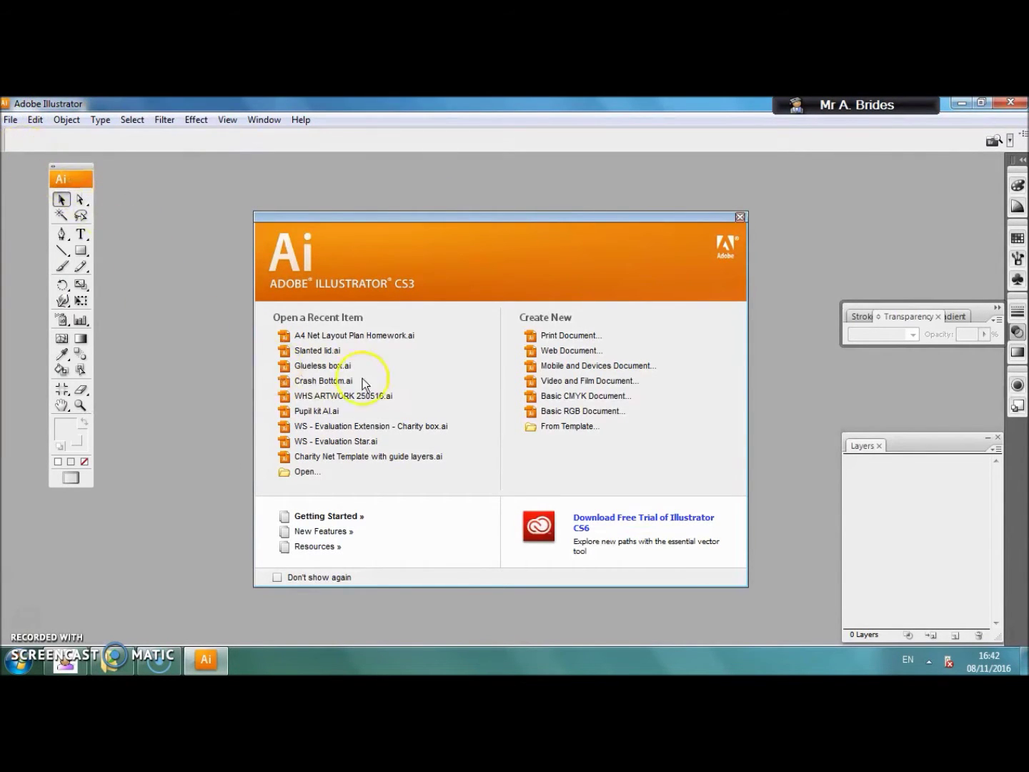
{"action": "left_click", "coordinate": [512, 272]}
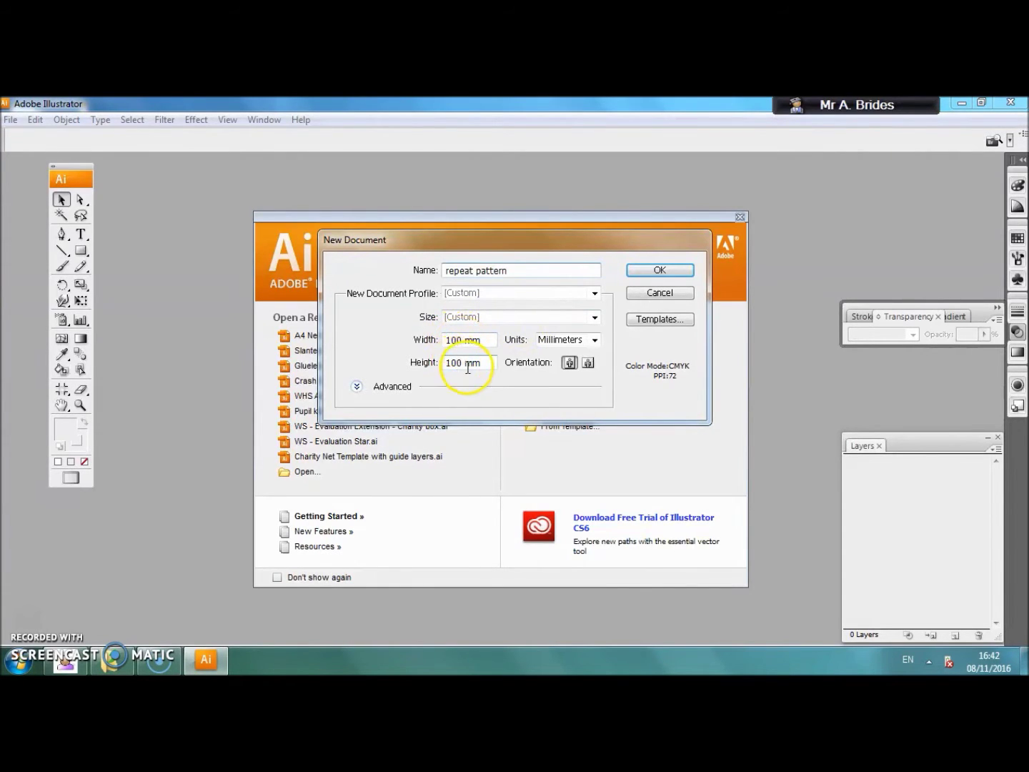
{"action": "left_click", "coordinate": [674, 272]}
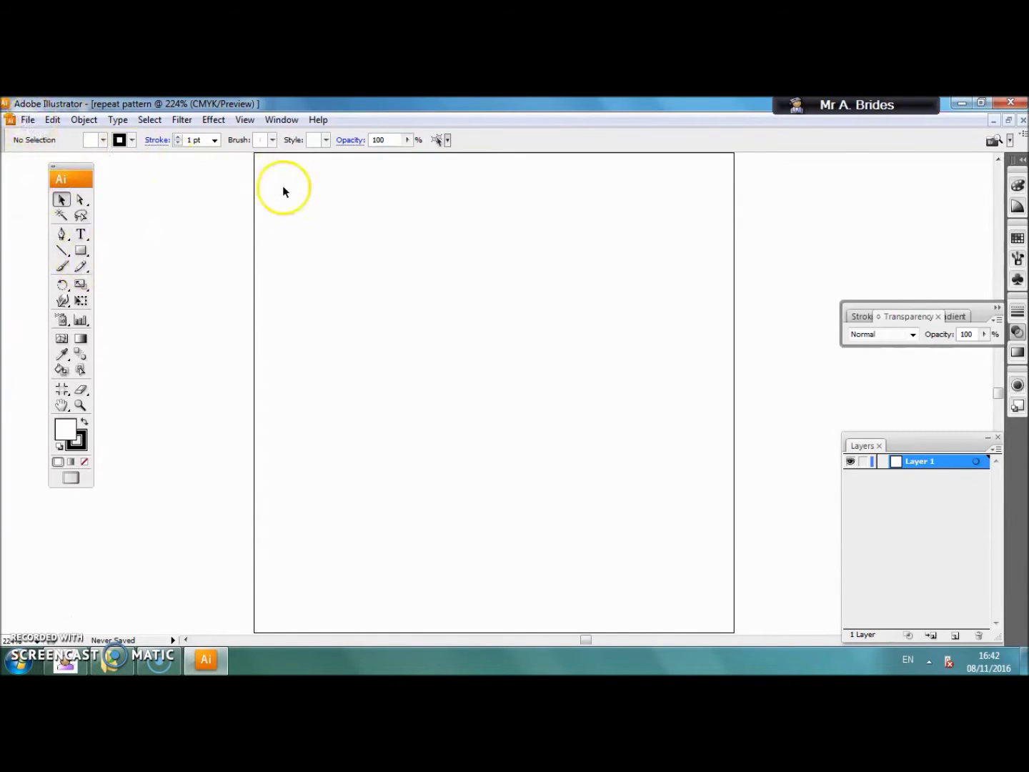
Start placing an image and browse to RMShared Documents > 000 Creative
{"action": "left_click", "coordinate": [28, 120]}
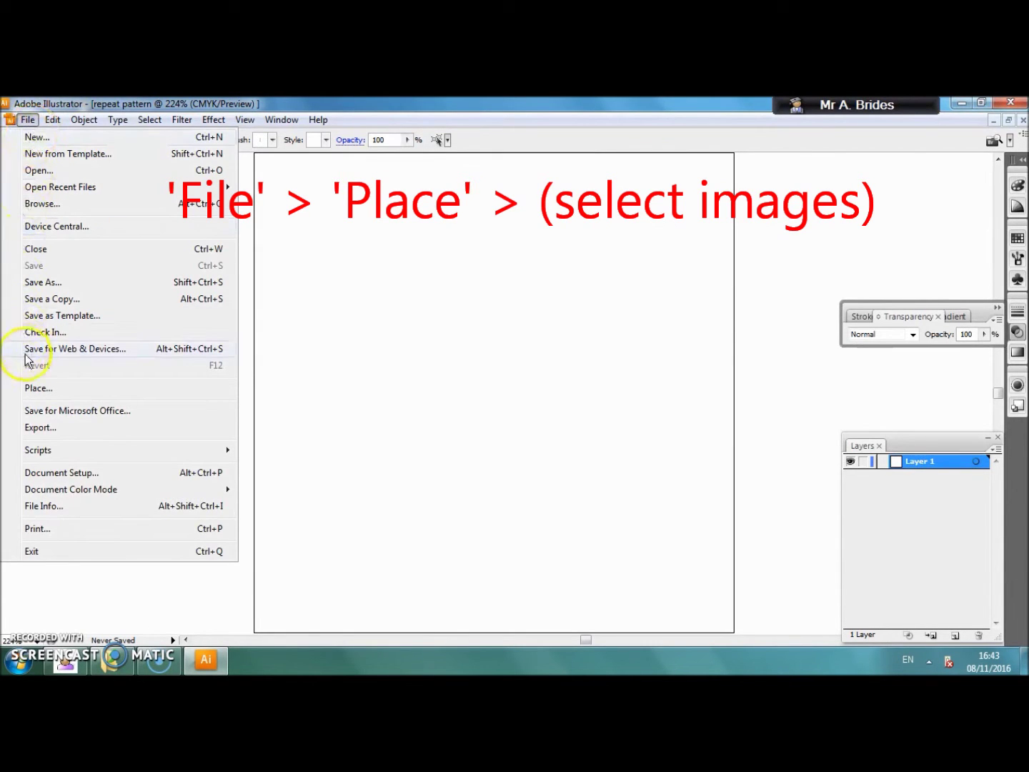
{"action": "left_click", "coordinate": [32, 390]}
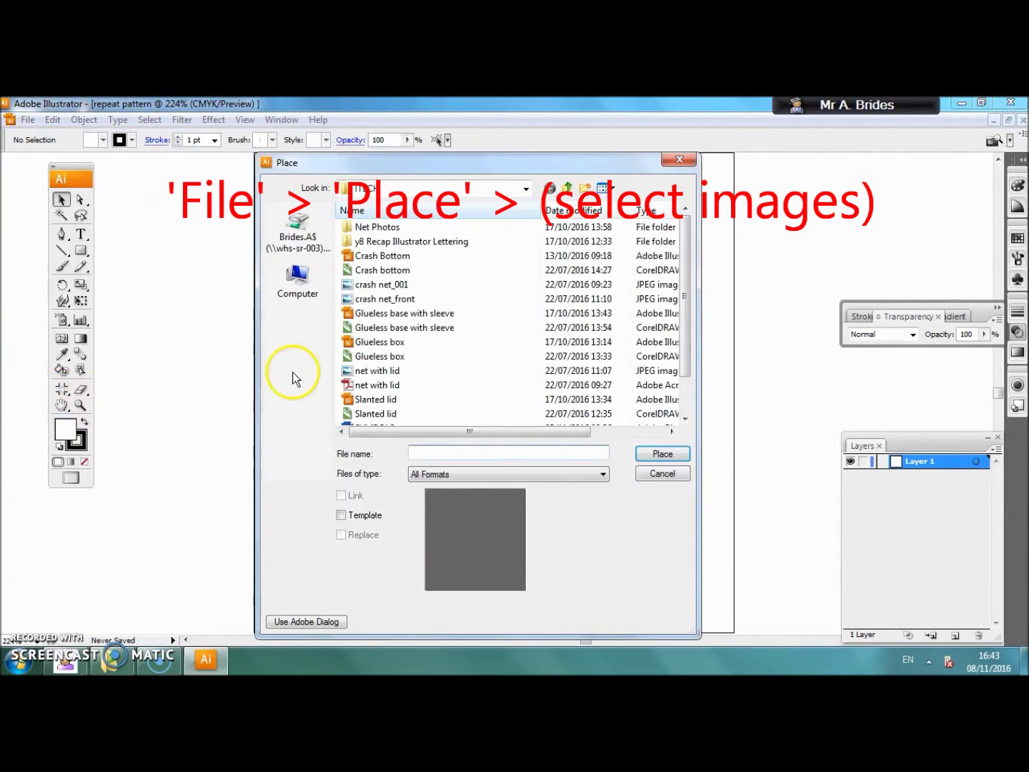
{"action": "left_click", "coordinate": [307, 286]}
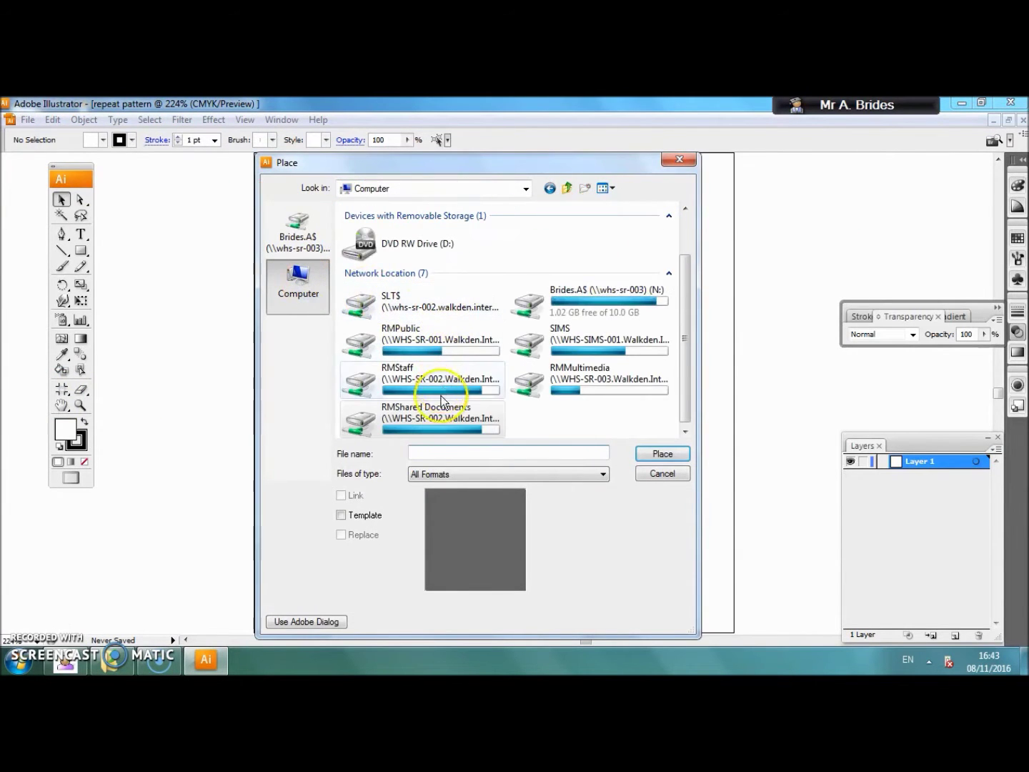
{"action": "double_click", "coordinate": [442, 418]}
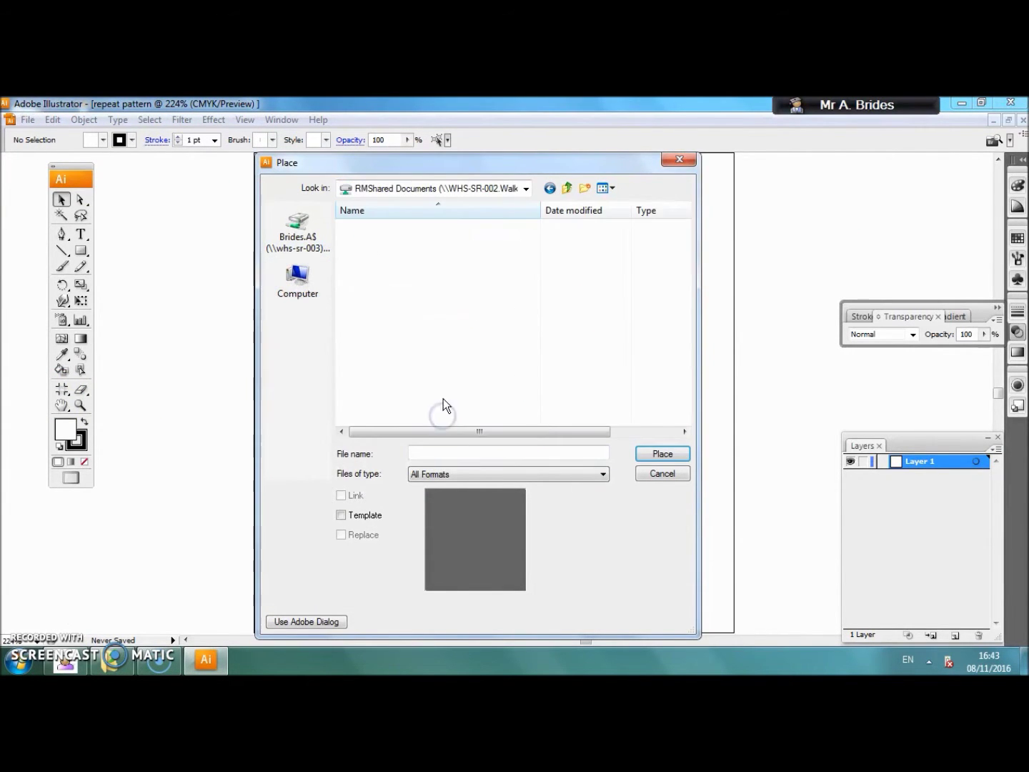
{"action": "double_click", "coordinate": [405, 255]}
{"action": "scroll", "coordinate": [414, 340], "scroll_direction": "down", "scroll_amount": 3}
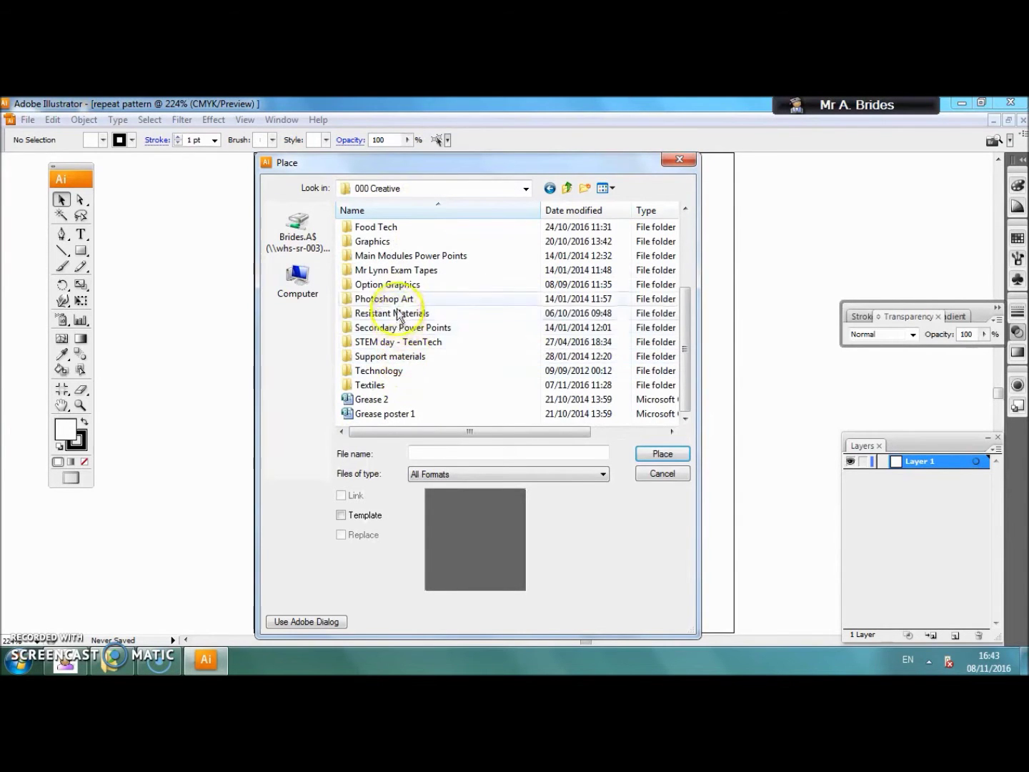
Go through Textiles > sports vest > Pictures for repeat > miss quinlan and place balloons
{"action": "double_click", "coordinate": [386, 384]}
{"action": "double_click", "coordinate": [403, 384]}
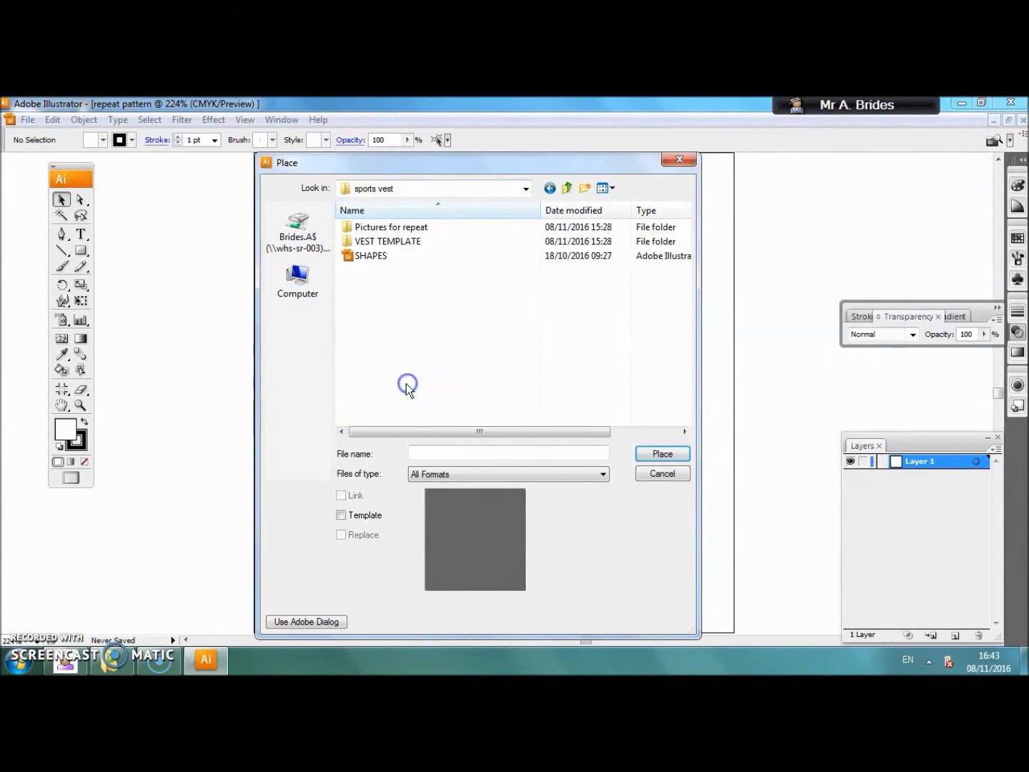
{"action": "double_click", "coordinate": [398, 227]}
{"action": "double_click", "coordinate": [398, 228]}
{"action": "left_click", "coordinate": [396, 227]}
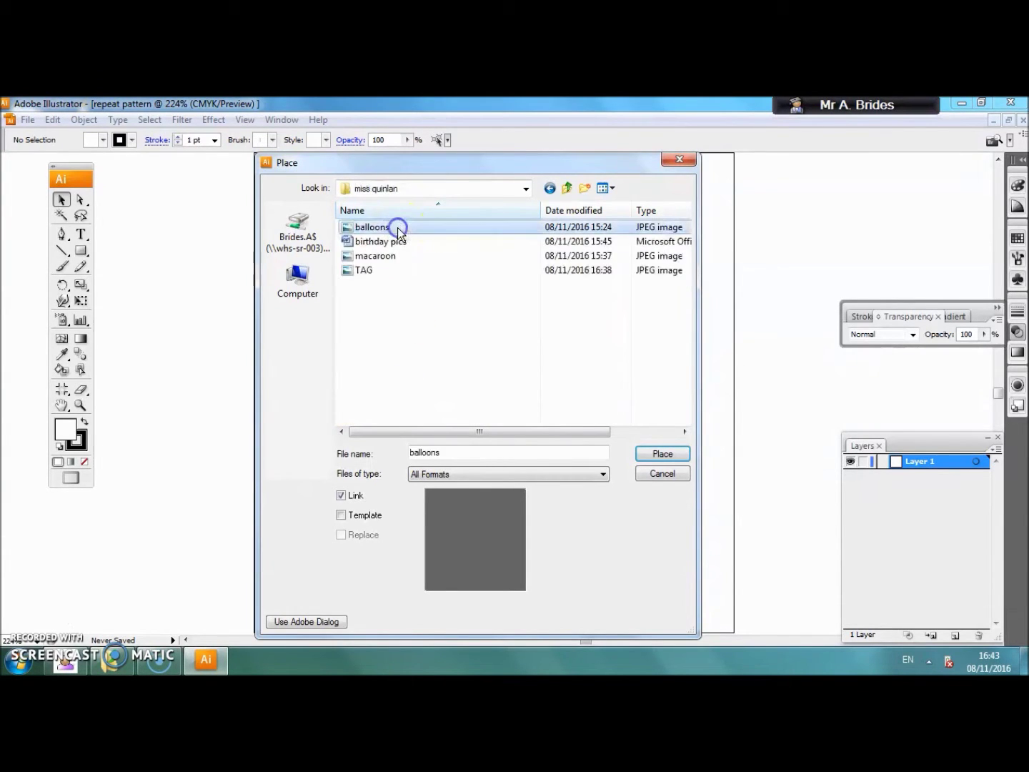
{"action": "left_click", "coordinate": [651, 454]}
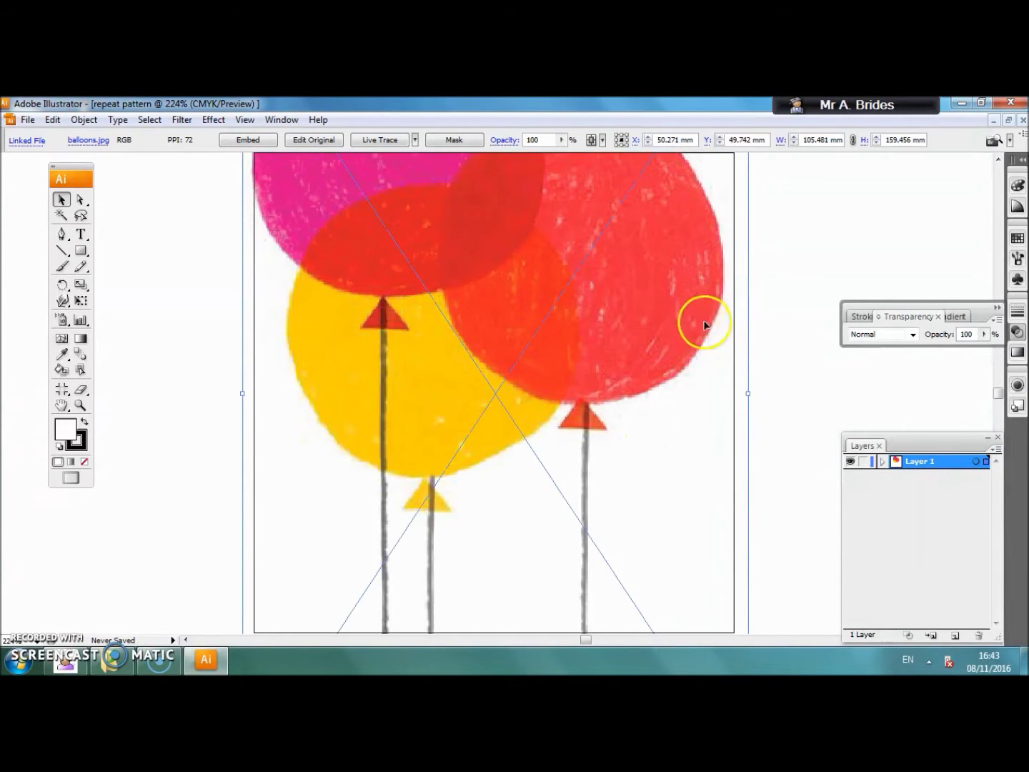
Scale the balloons to about 50.4 × 76.3 mm, overlapping the artboard's top-left corner
{"action": "key", "text": "ctrl+minus"}
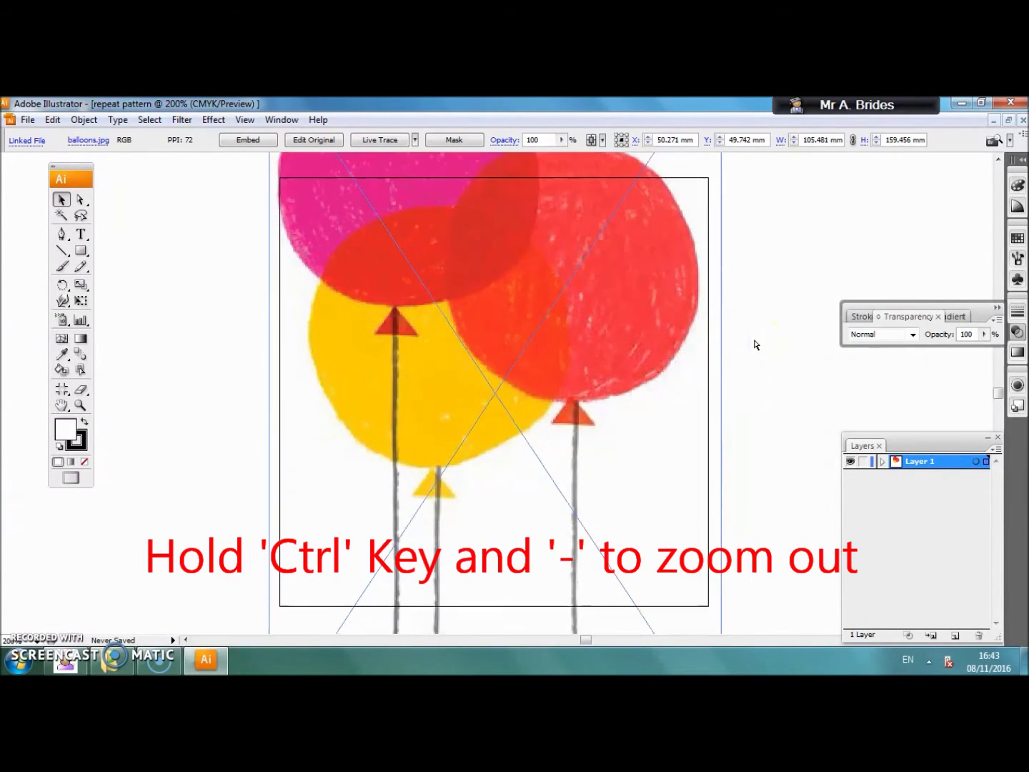
{"action": "key", "text": "ctrl+minus"}
{"action": "key", "text": "ctrl+minus"}
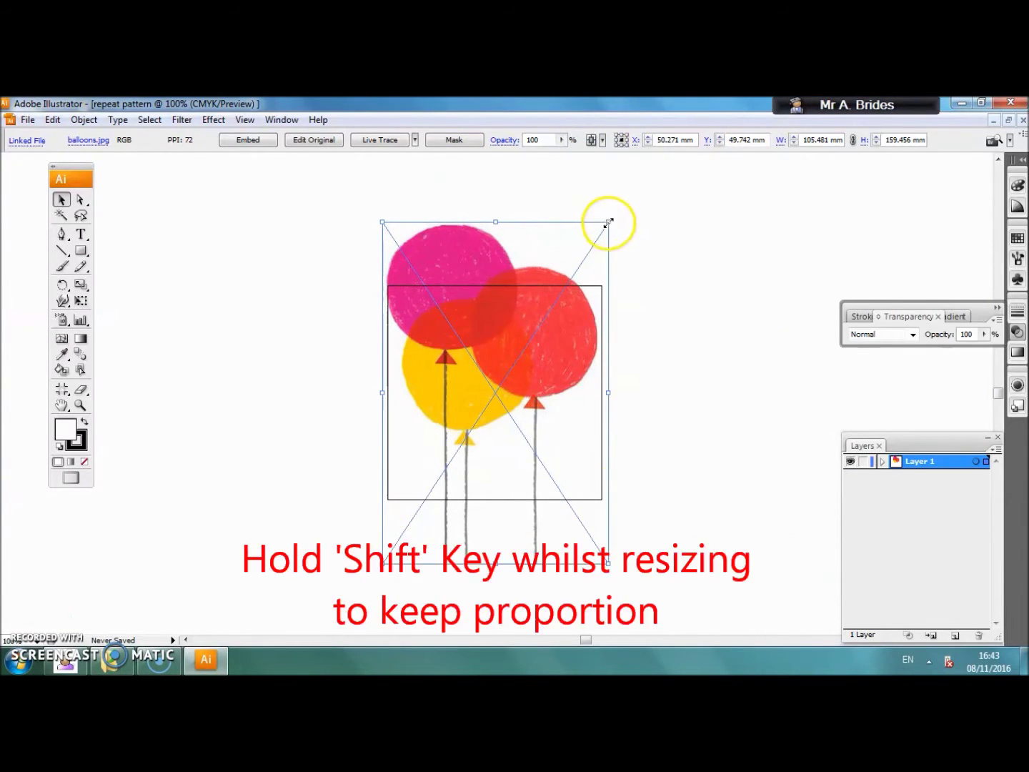
{"action": "left_click_drag", "start_coordinate": [608, 223], "coordinate": [491, 380]}
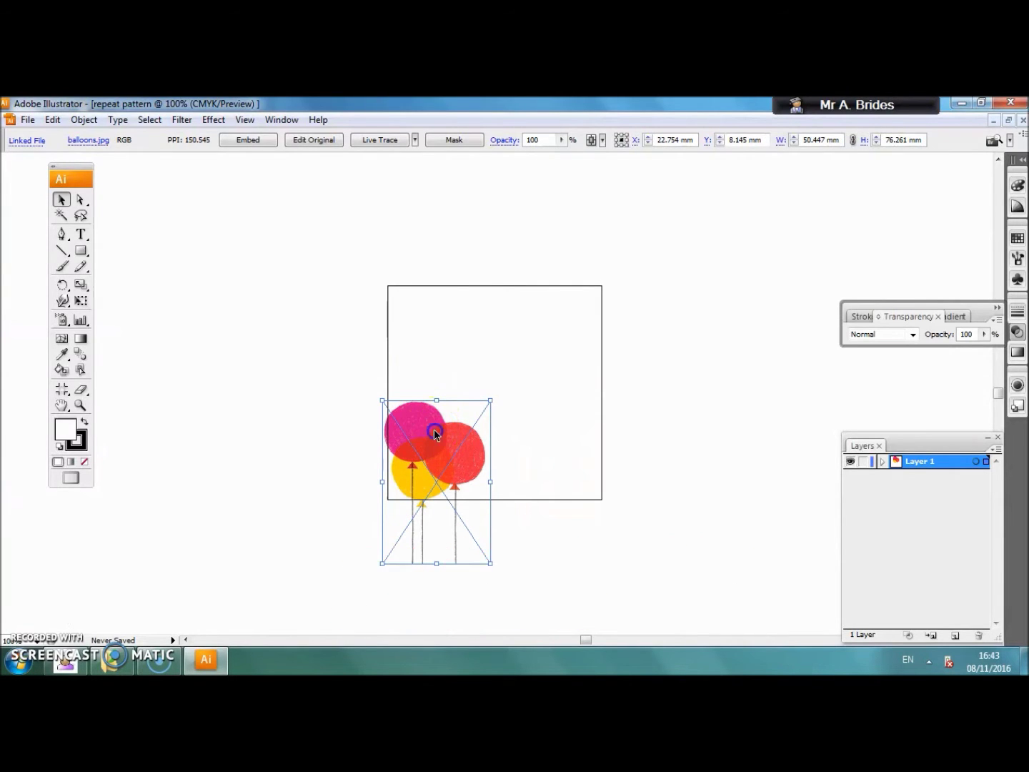
{"action": "left_click_drag", "start_coordinate": [434, 432], "coordinate": [403, 270]}
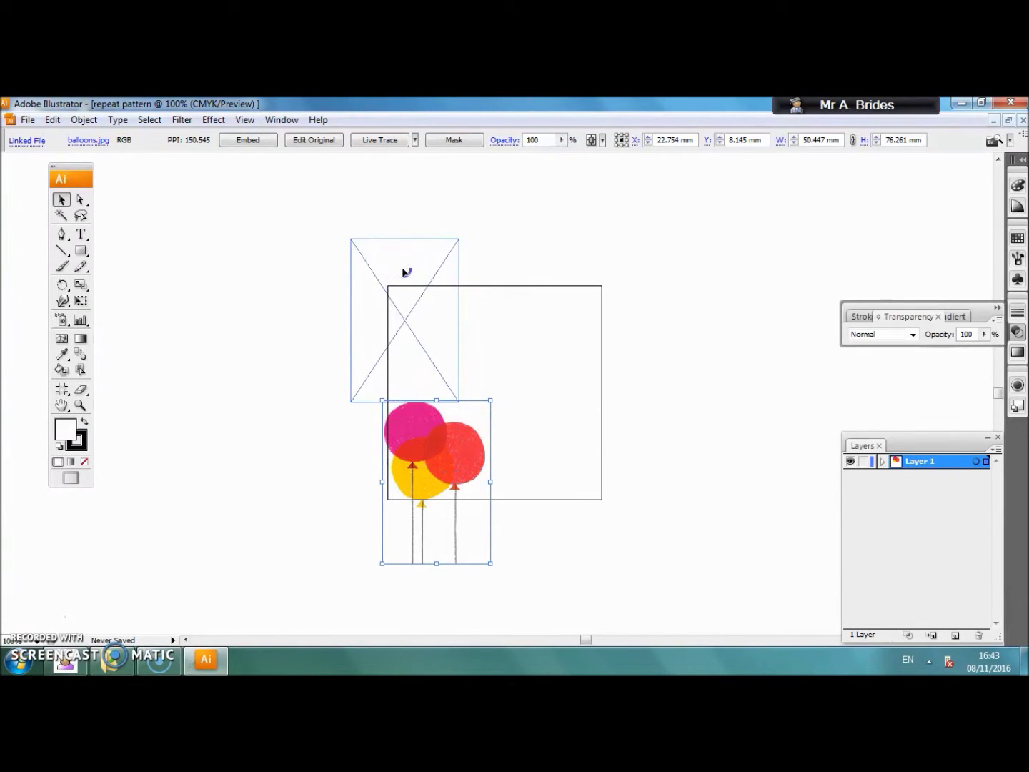
{"action": "left_click_drag", "start_coordinate": [403, 270], "coordinate": [397, 276]}
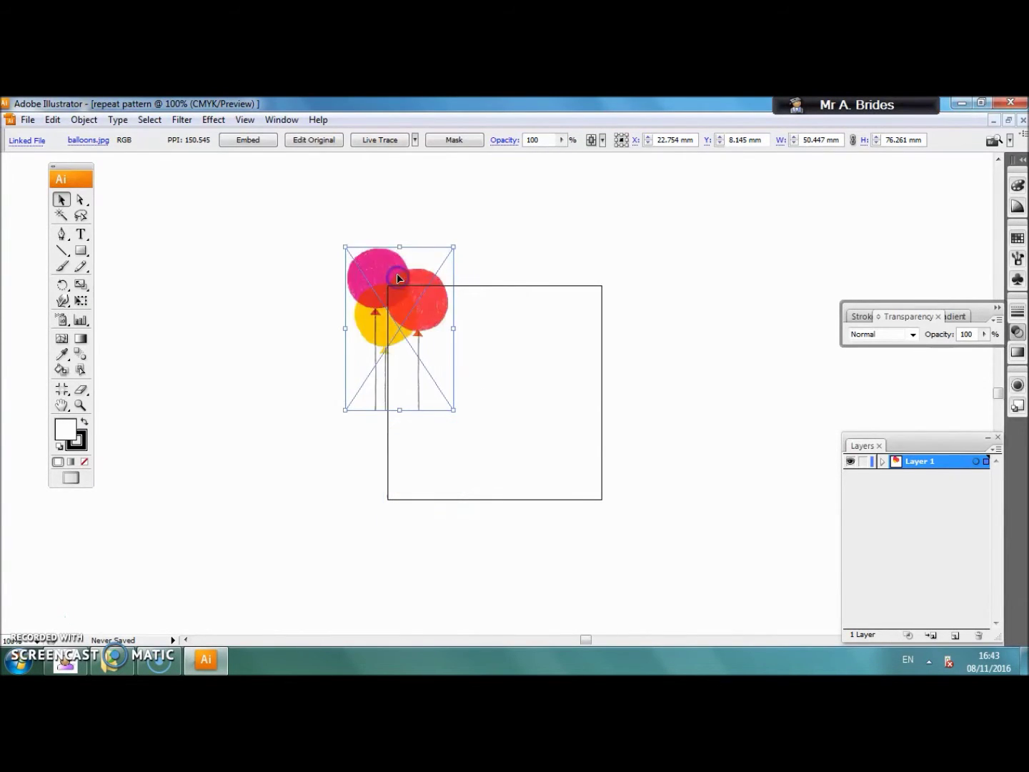
{"action": "left_click", "coordinate": [500, 230]}
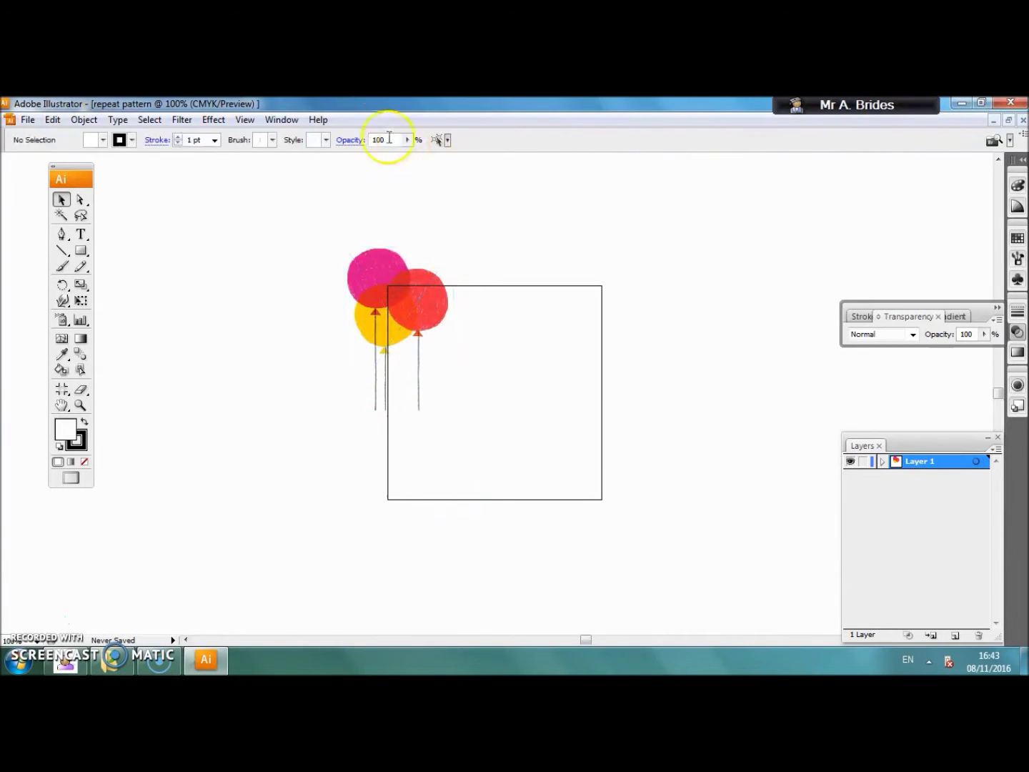
Place the macaroon-with-candle image from the miss quinlan folder
{"action": "left_click", "coordinate": [32, 119]}
{"action": "left_click", "coordinate": [35, 389]}
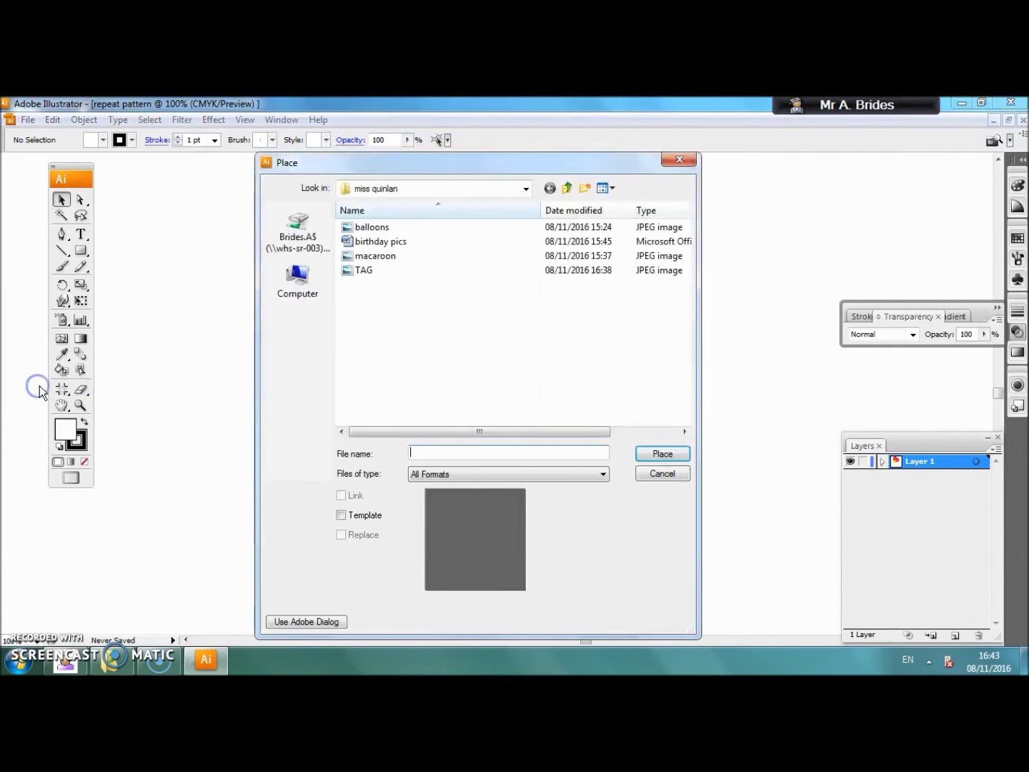
{"action": "left_click", "coordinate": [386, 255]}
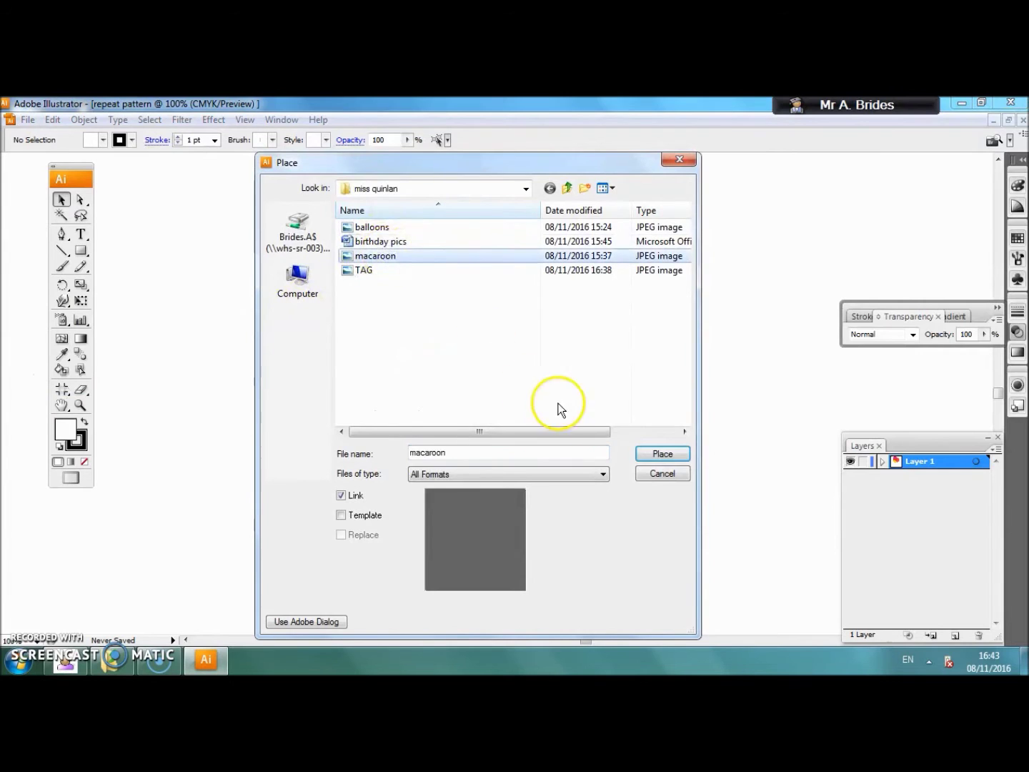
{"action": "left_click", "coordinate": [663, 453]}
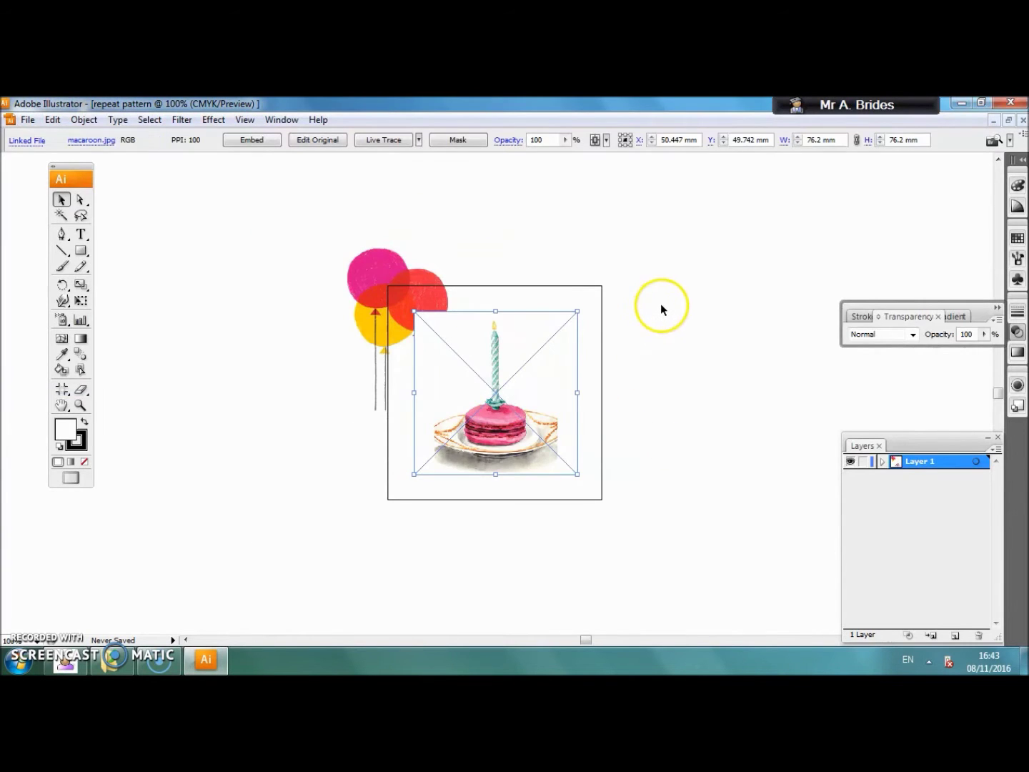
Shrink the macaroon and set it inside the square, below-right of the balloons
{"action": "left_click_drag", "start_coordinate": [516, 383], "coordinate": [587, 365]}
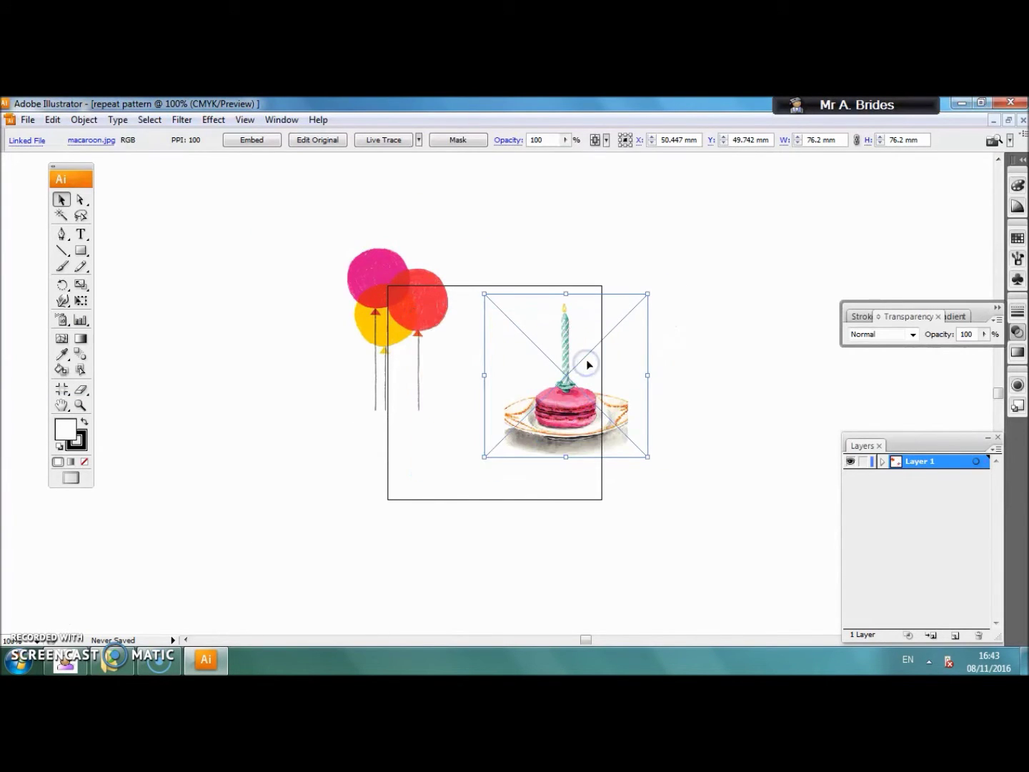
{"action": "left_click_drag", "start_coordinate": [646, 293], "coordinate": [584, 356]}
{"action": "left_click_drag", "start_coordinate": [551, 398], "coordinate": [512, 390]}
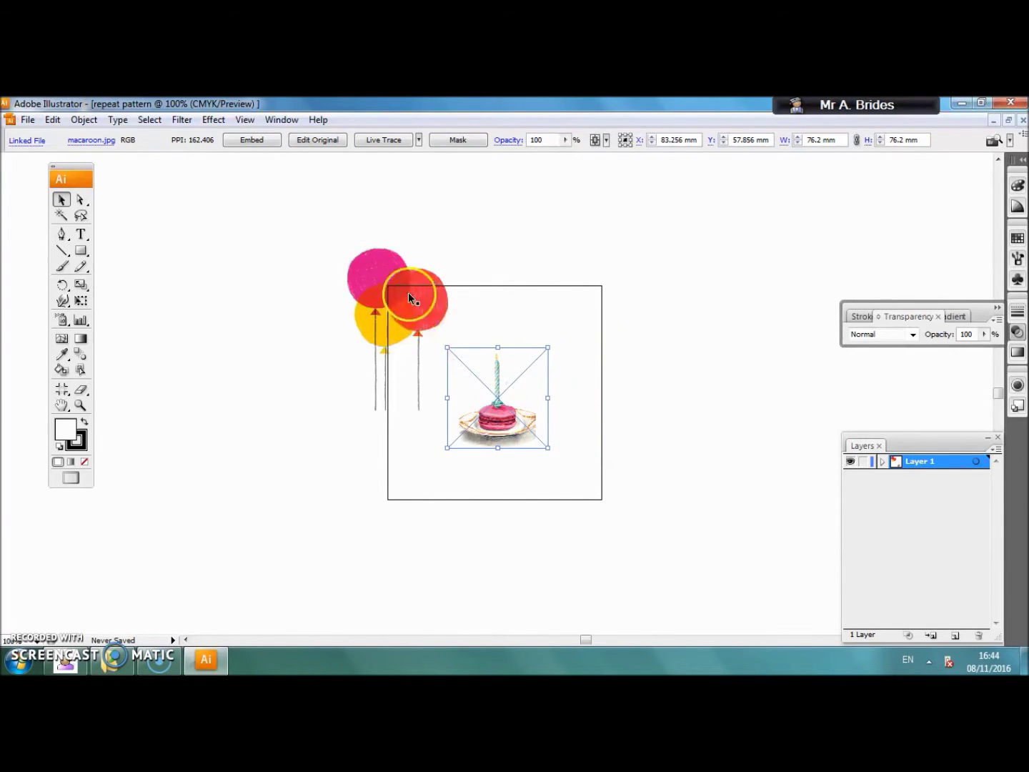
{"action": "left_click", "coordinate": [635, 436]}
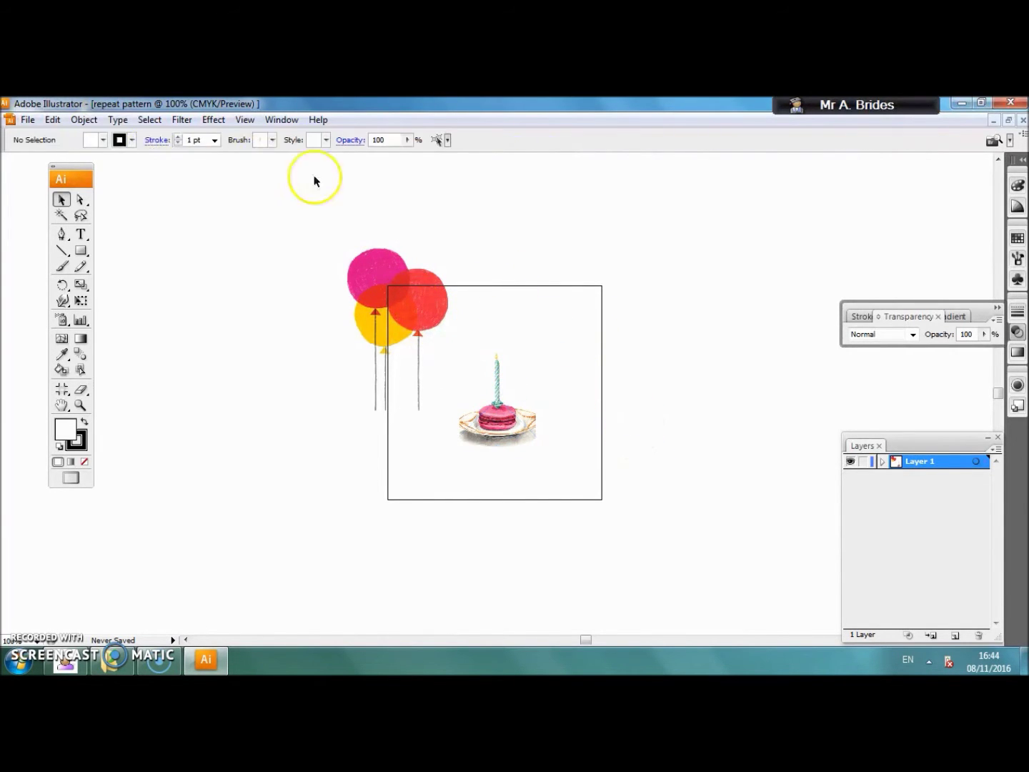
{"action": "left_click", "coordinate": [28, 119]}
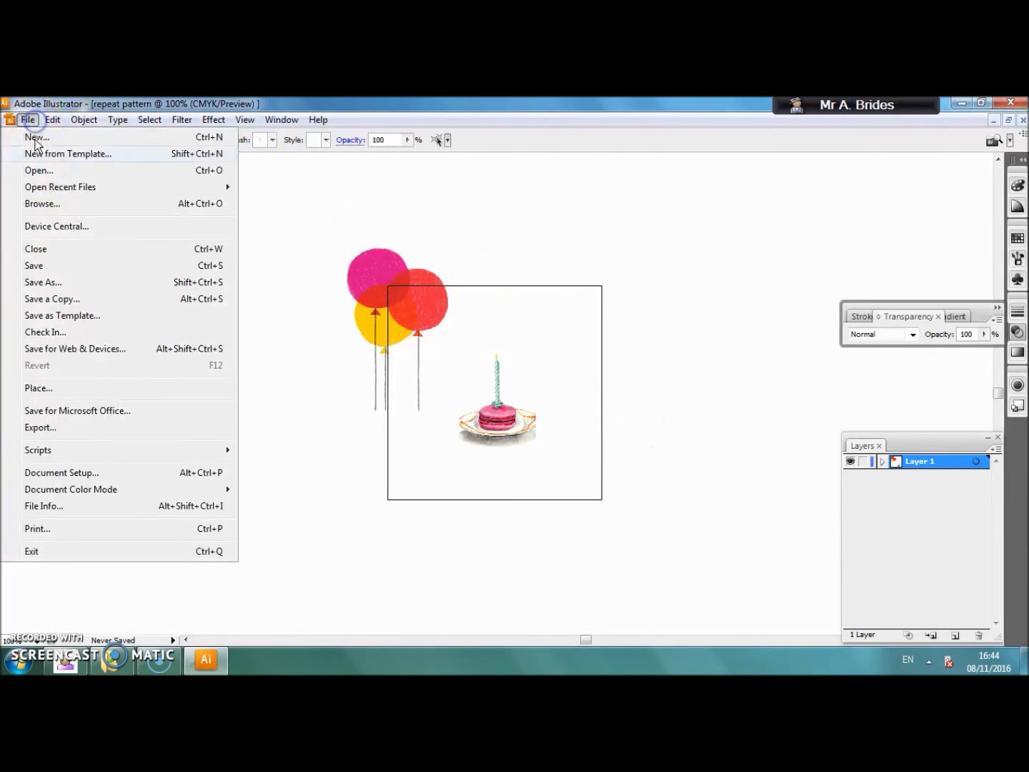
Place TAG.jpg and shrink it to about 38.3 × 66.2 mm
{"action": "left_click", "coordinate": [43, 387]}
{"action": "left_click", "coordinate": [383, 270]}
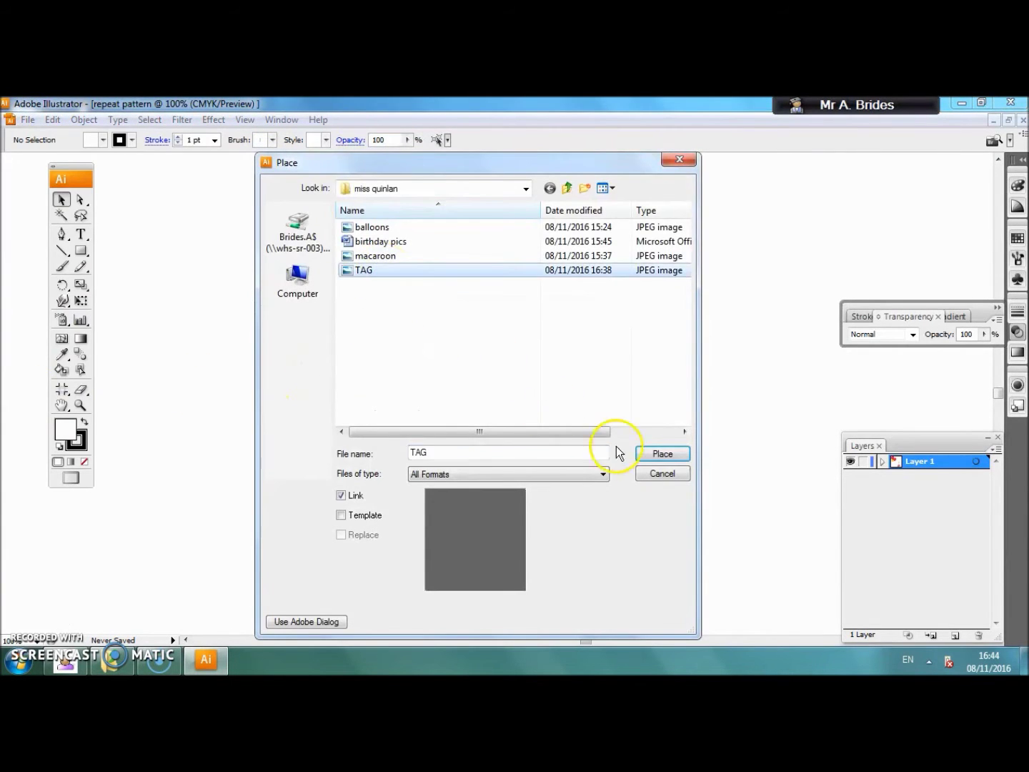
{"action": "left_click", "coordinate": [653, 453]}
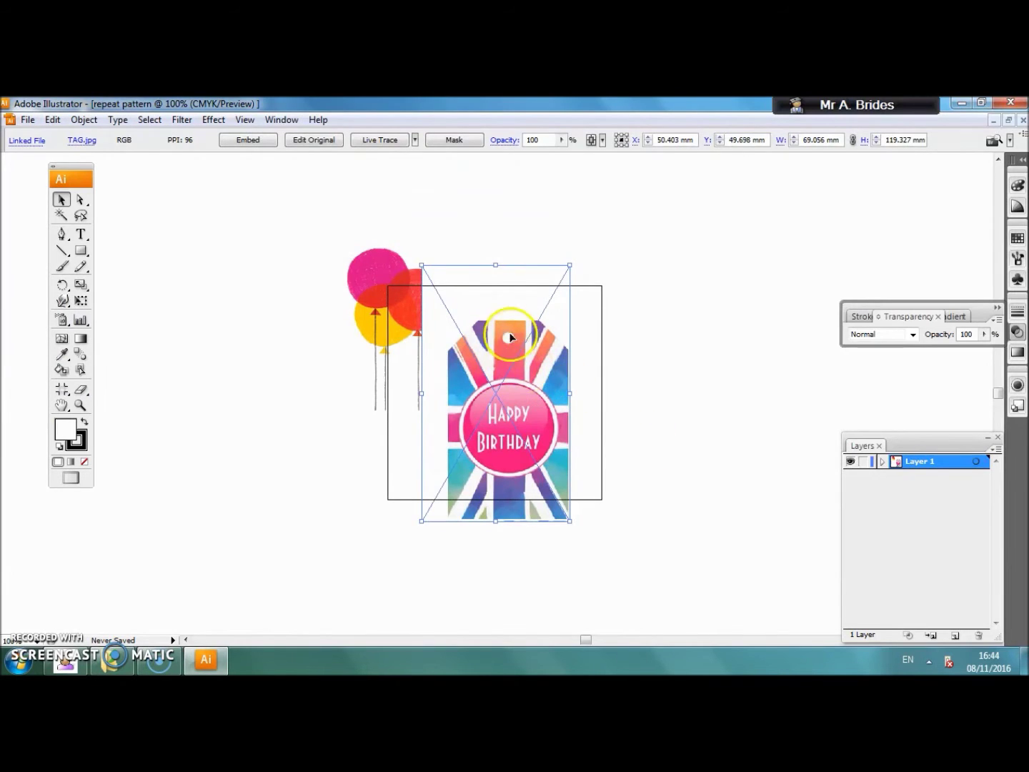
{"action": "left_click", "coordinate": [557, 261]}
{"action": "left_click", "coordinate": [552, 331]}
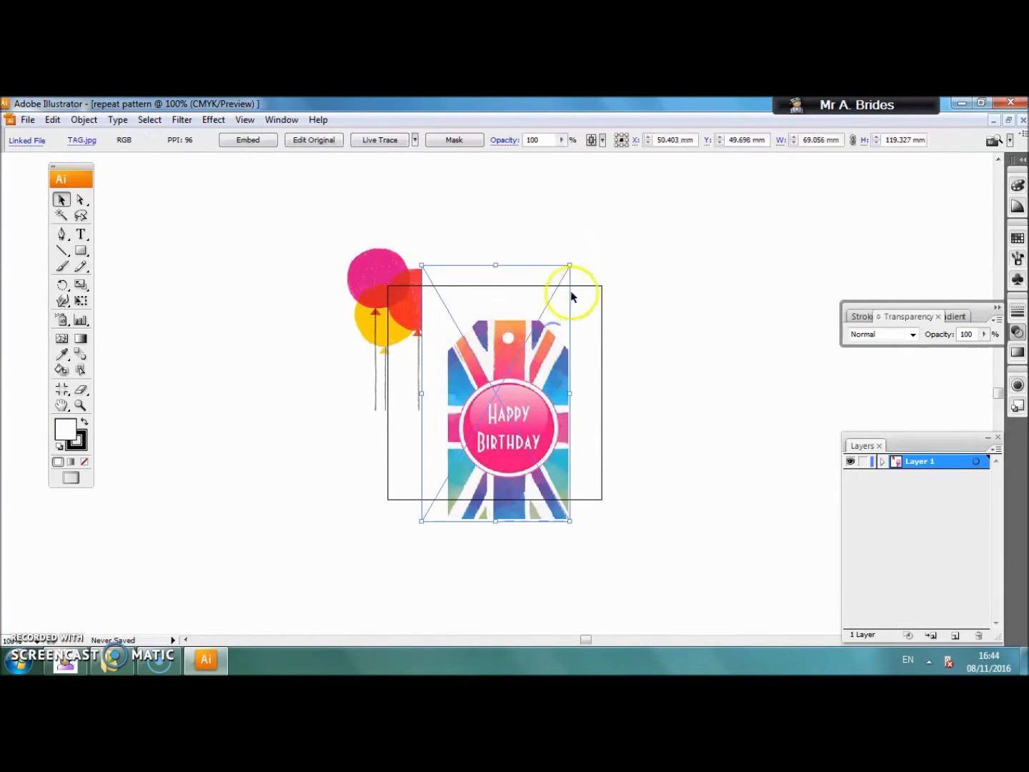
{"action": "left_click_drag", "start_coordinate": [569, 265], "coordinate": [505, 379]}
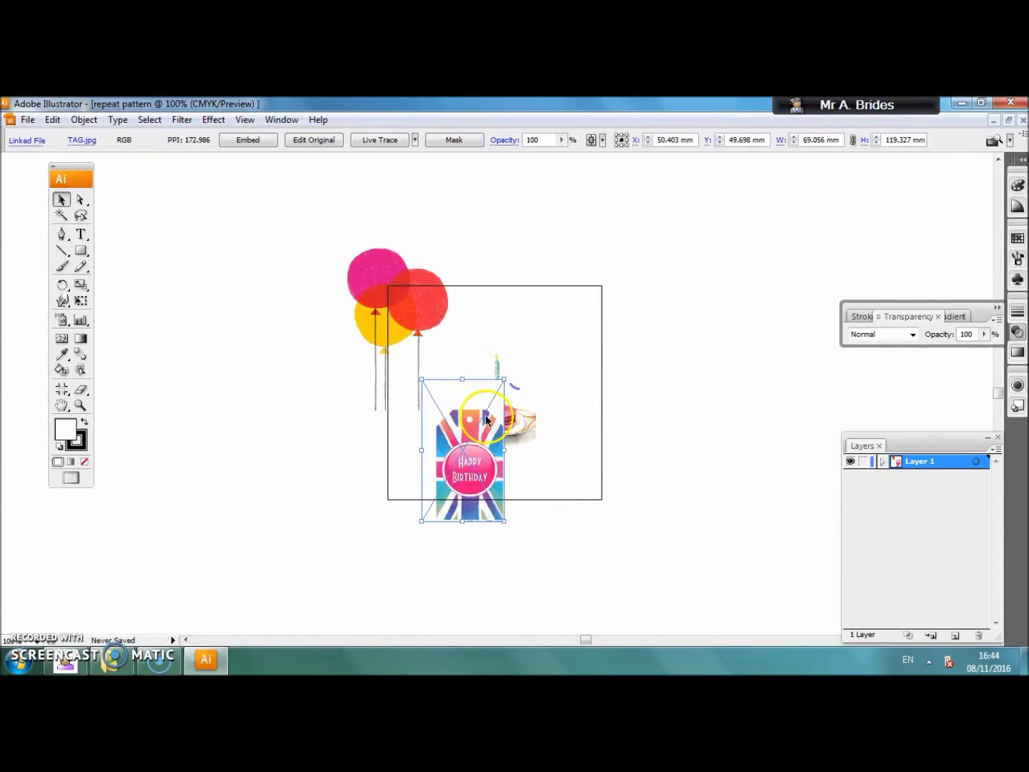
{"action": "left_click", "coordinate": [543, 455]}
Arrange the tag and macaroon in the lower right and enlarge the balloons
{"action": "left_click_drag", "start_coordinate": [462, 433], "coordinate": [598, 447]}
{"action": "left_click_drag", "start_coordinate": [537, 402], "coordinate": [537, 389]}
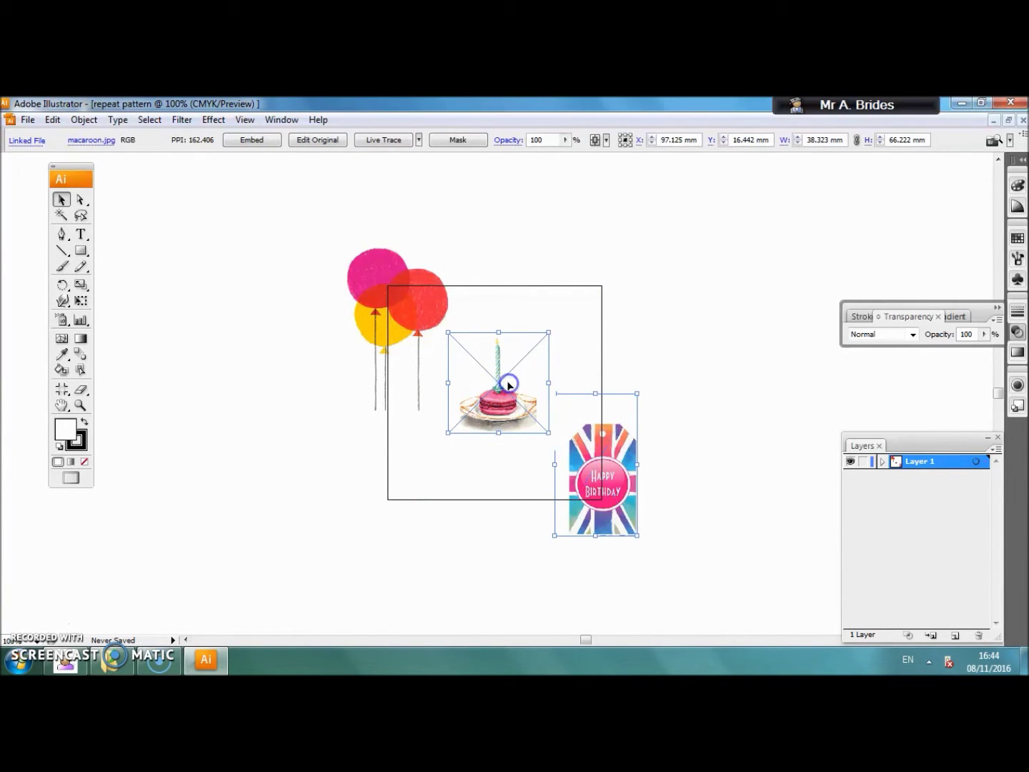
{"action": "left_click_drag", "start_coordinate": [576, 440], "coordinate": [554, 418]}
{"action": "left_click", "coordinate": [418, 329]}
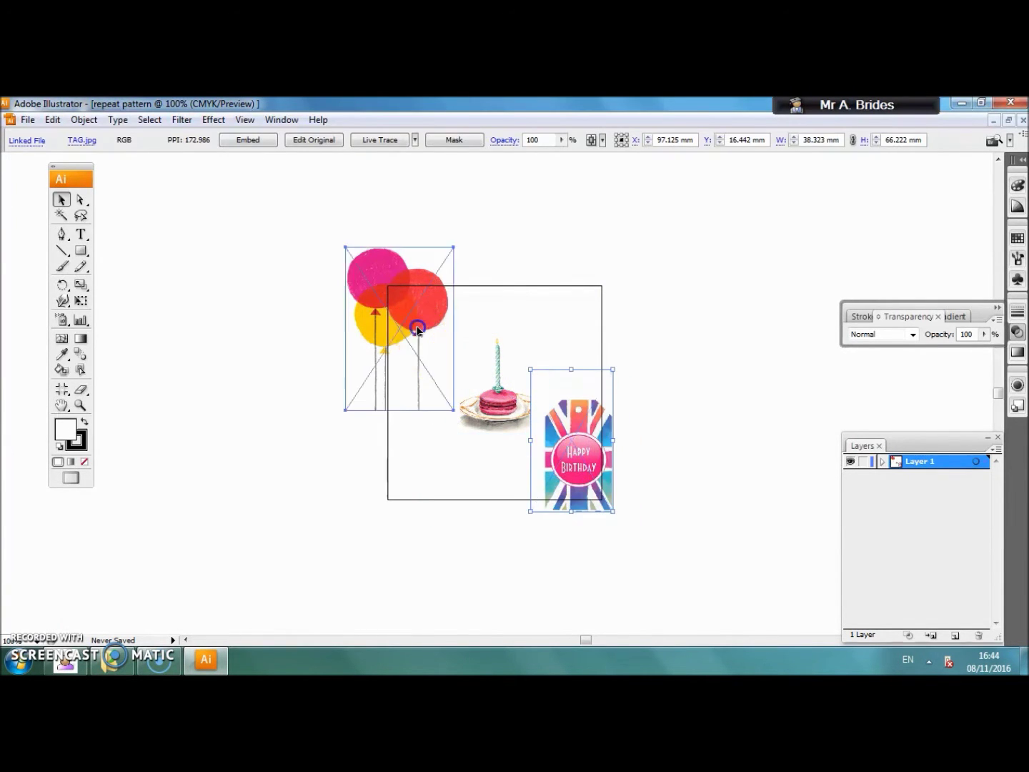
{"action": "left_click_drag", "start_coordinate": [450, 408], "coordinate": [492, 415]}
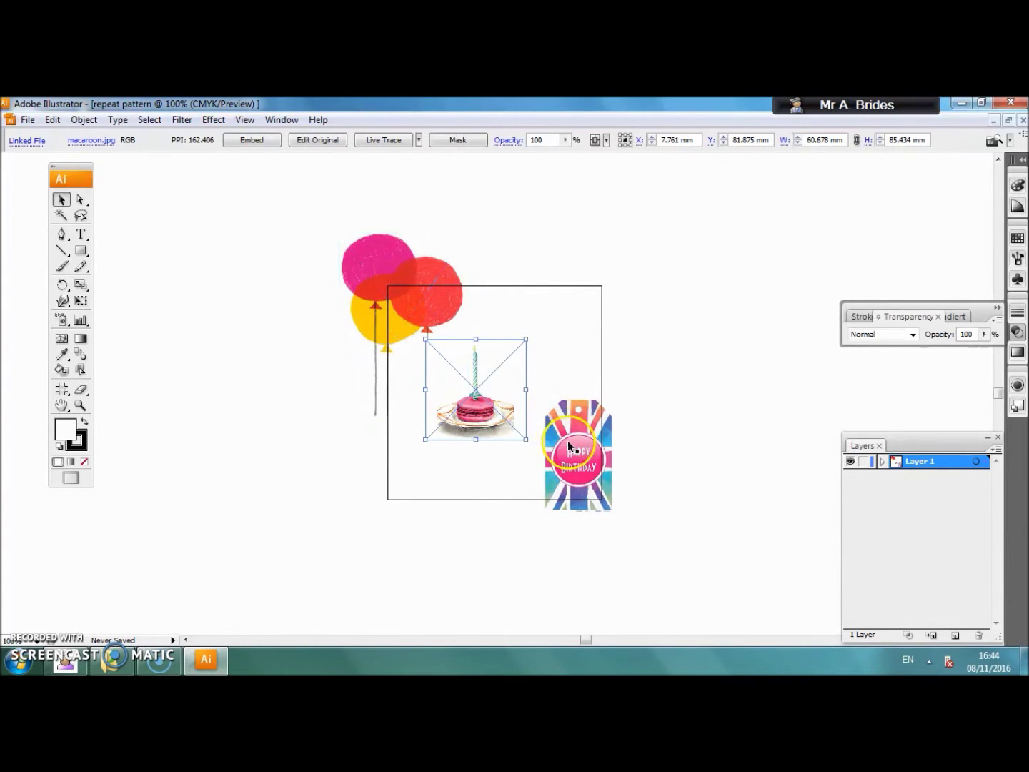
{"action": "left_click_drag", "start_coordinate": [565, 443], "coordinate": [555, 418]}
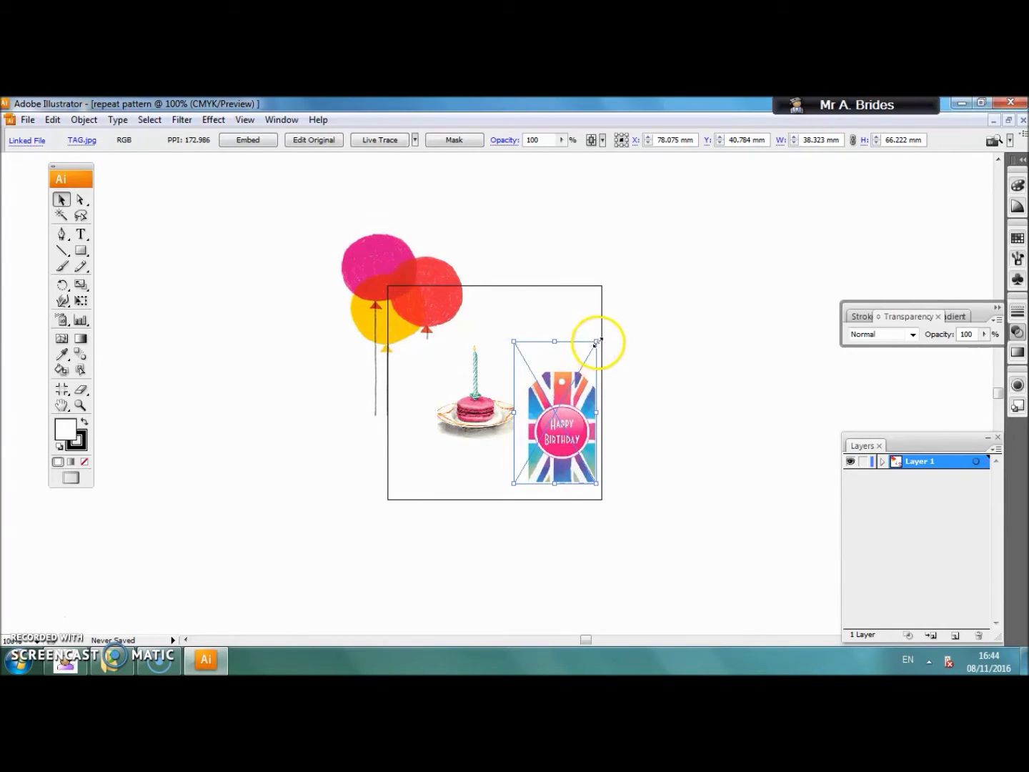
Tilt the birthday tag over the artboard's right edge and move the macaroon lower
{"action": "left_click_drag", "start_coordinate": [597, 336], "coordinate": [629, 378]}
{"action": "left_click_drag", "start_coordinate": [543, 419], "coordinate": [574, 380]}
{"action": "left_click_drag", "start_coordinate": [443, 451], "coordinate": [451, 471]}
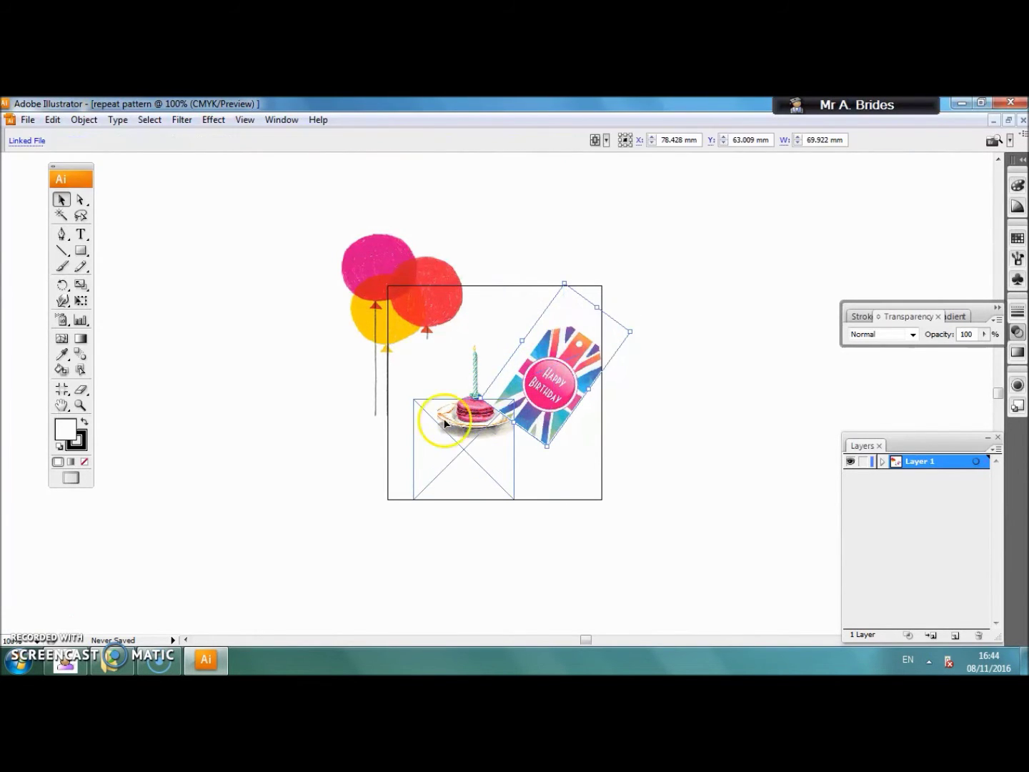
{"action": "left_click_drag", "start_coordinate": [467, 414], "coordinate": [525, 368]}
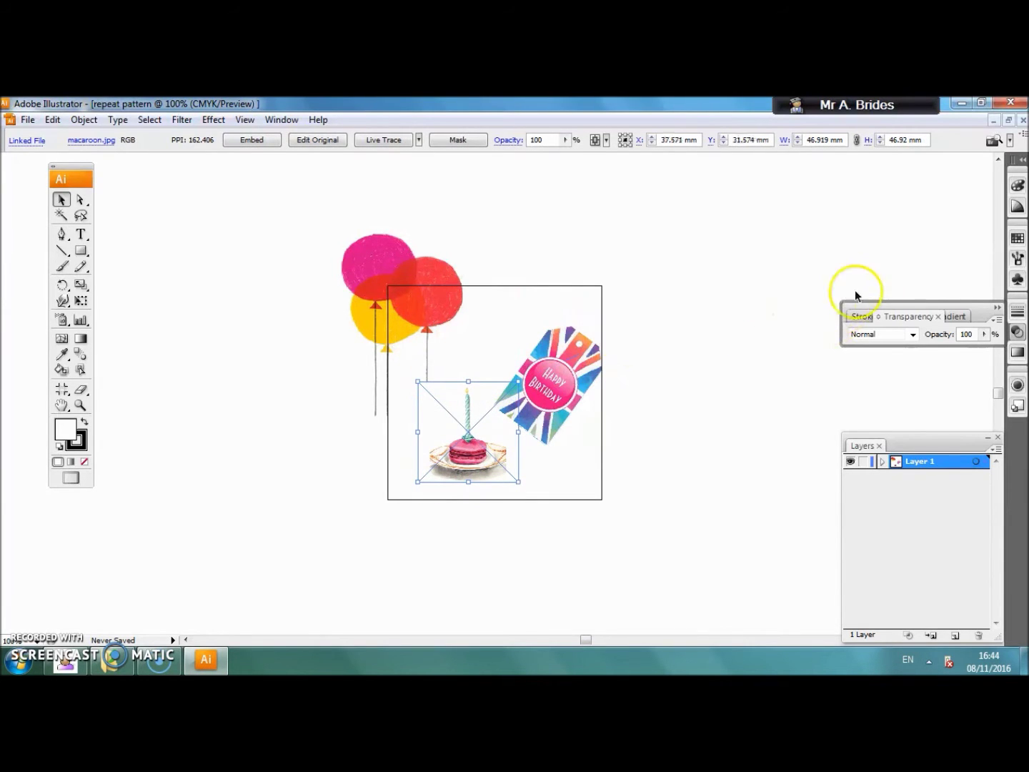
Set the macaroon, birthday tag and balloons to the Multiply blending mode
{"action": "left_click", "coordinate": [913, 334]}
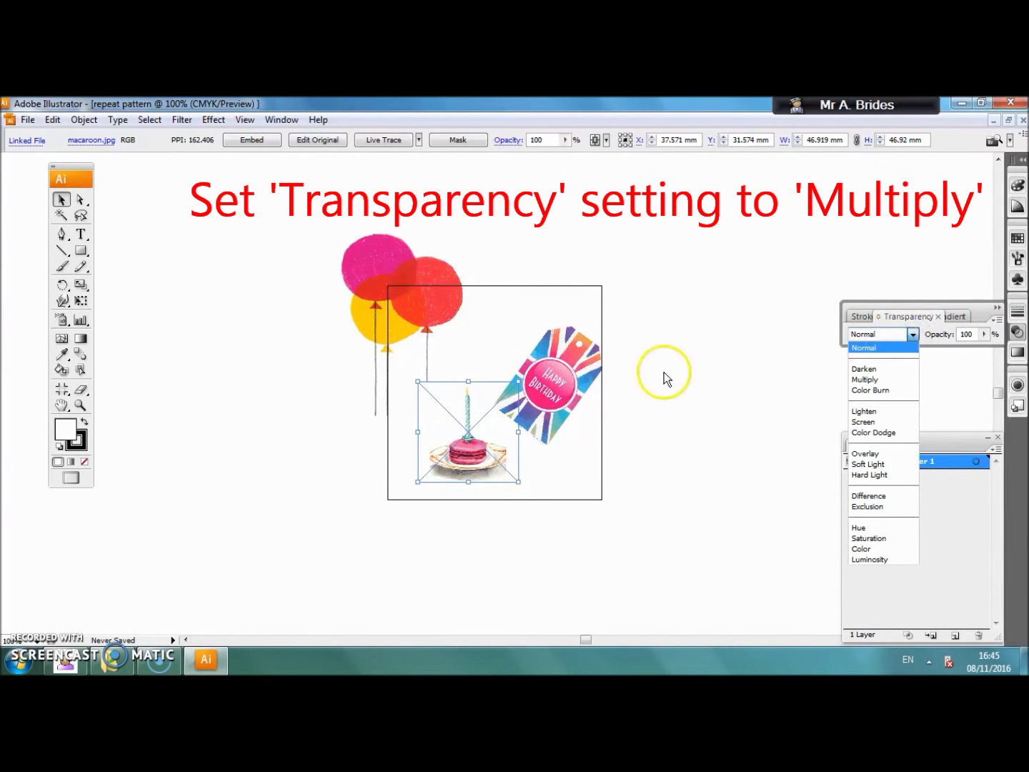
{"action": "left_click", "coordinate": [871, 379]}
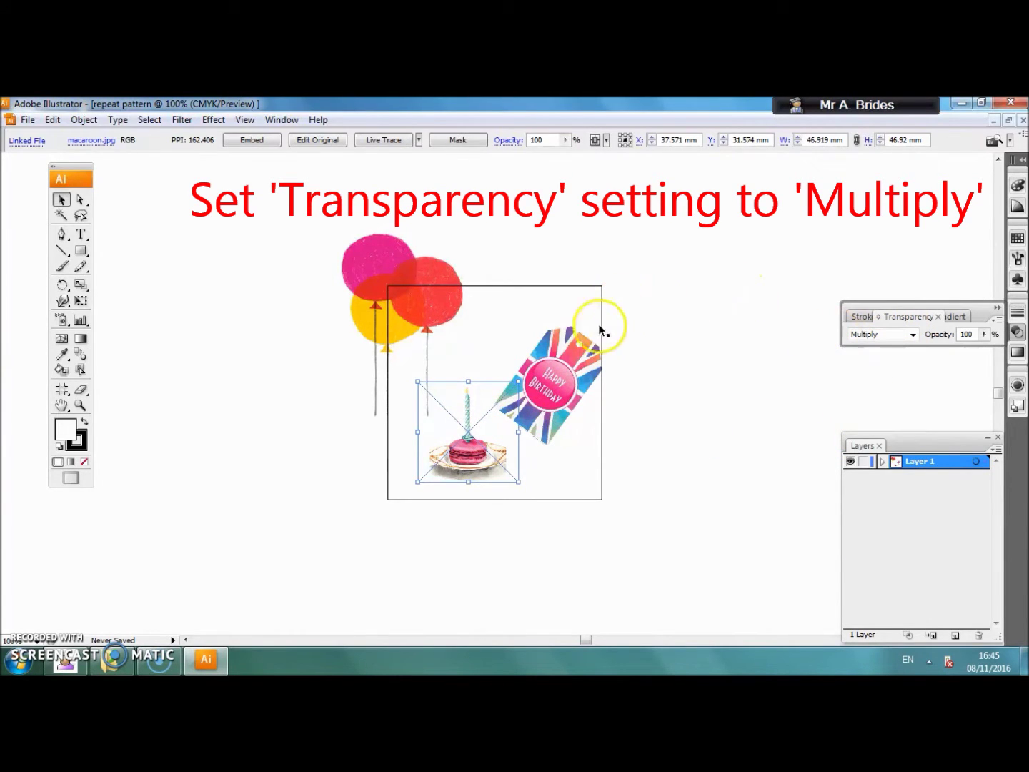
{"action": "left_click", "coordinate": [590, 382]}
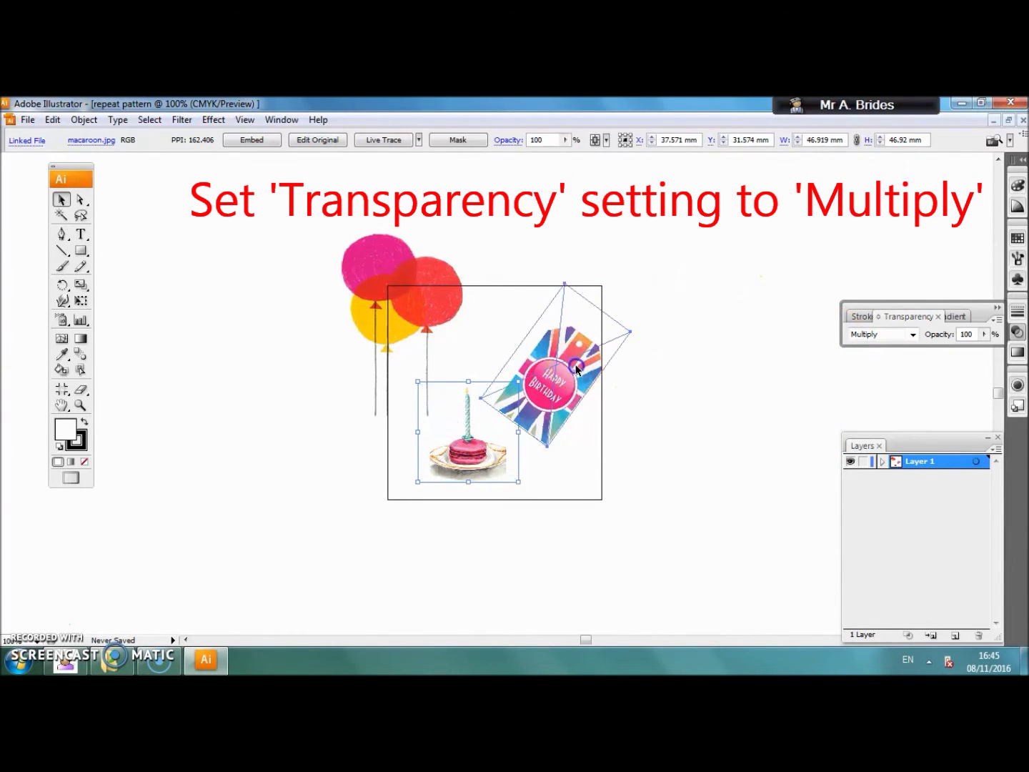
{"action": "left_click", "coordinate": [913, 334]}
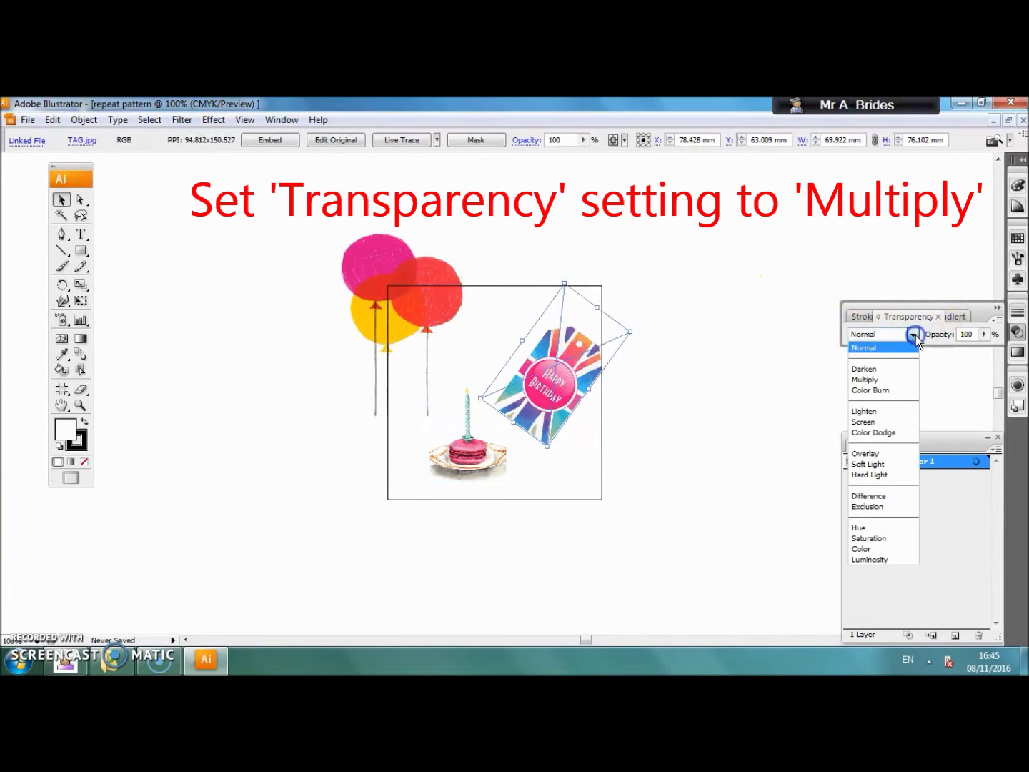
{"action": "left_click", "coordinate": [877, 380]}
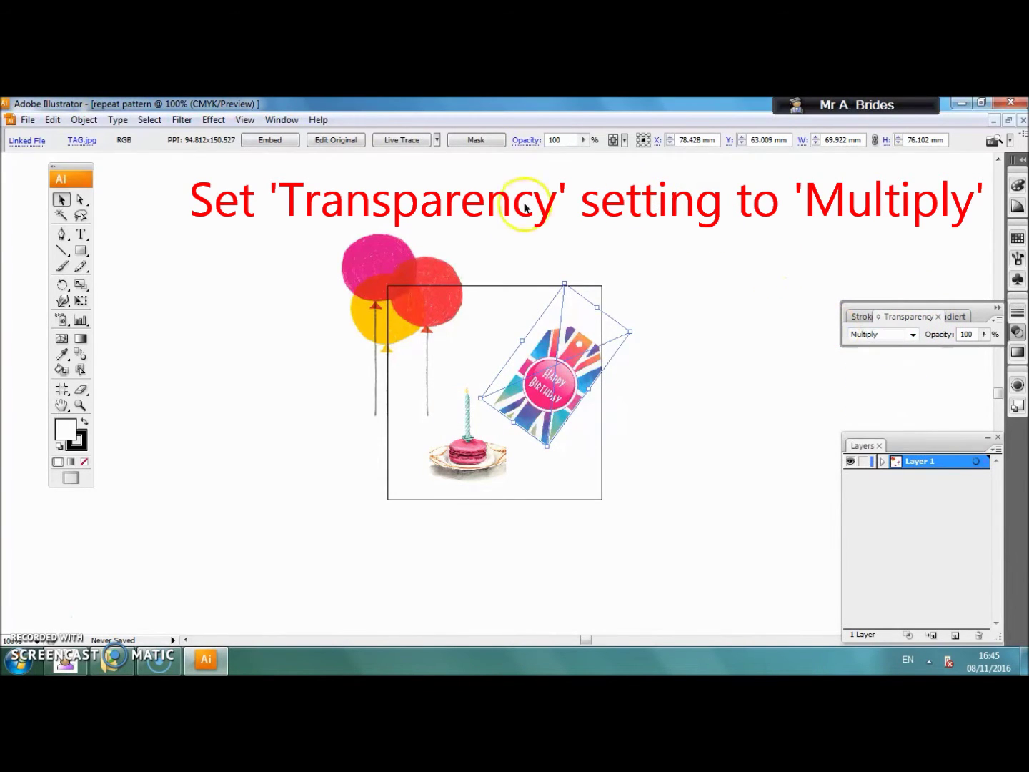
{"action": "left_click", "coordinate": [433, 273]}
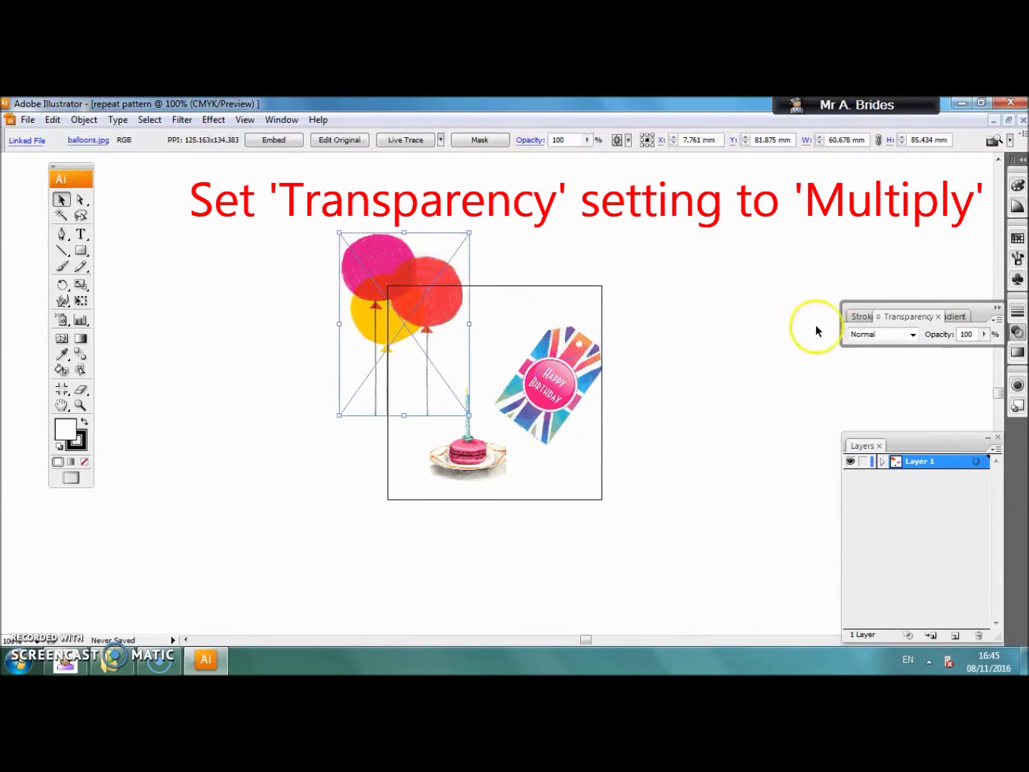
{"action": "left_click", "coordinate": [910, 338]}
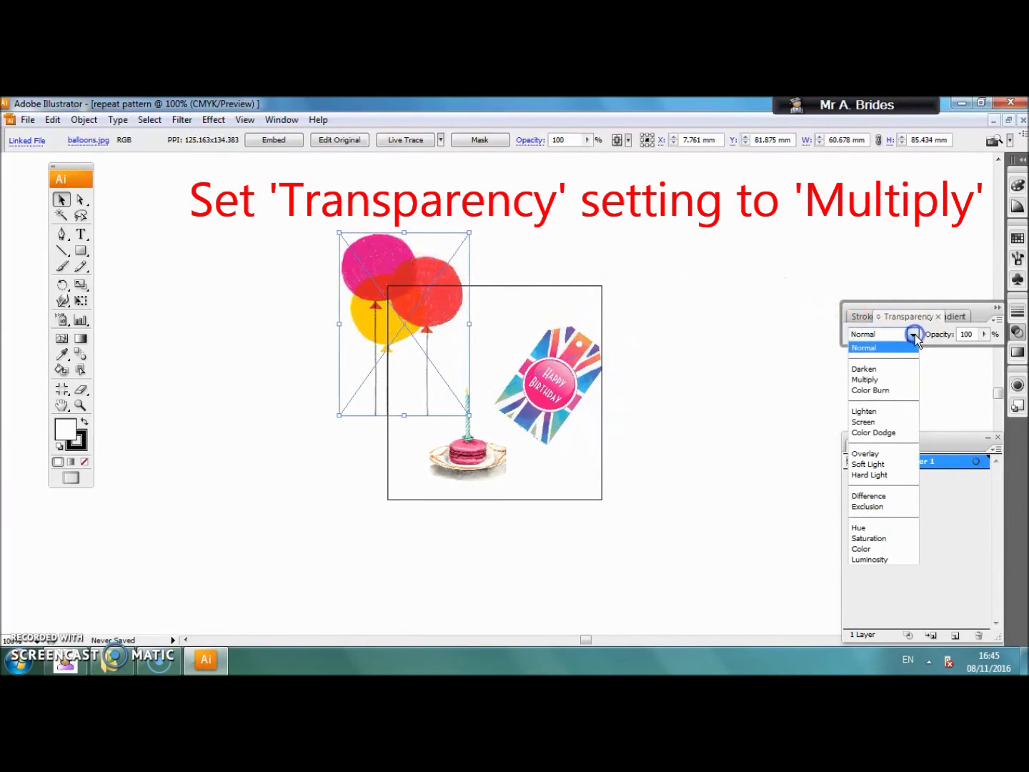
{"action": "left_click", "coordinate": [894, 382]}
Nudge the macaroon, tag and balloons into their final positions
{"action": "left_click", "coordinate": [485, 463]}
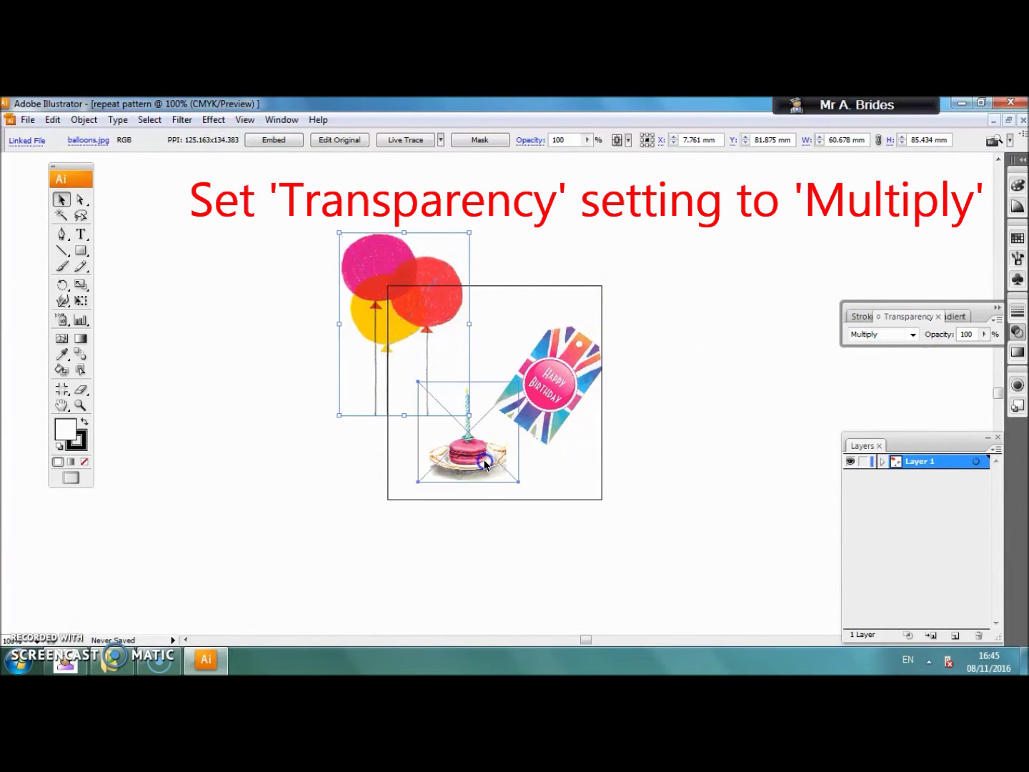
{"action": "left_click_drag", "start_coordinate": [484, 463], "coordinate": [472, 436]}
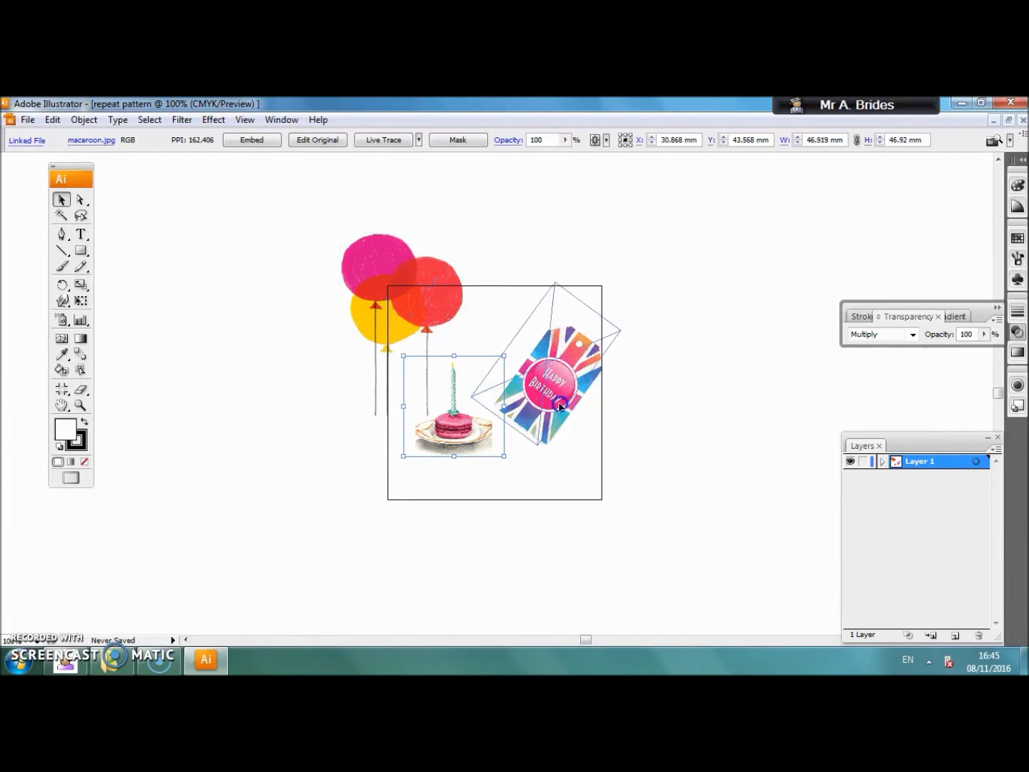
{"action": "left_click_drag", "start_coordinate": [560, 406], "coordinate": [545, 399]}
{"action": "left_click_drag", "start_coordinate": [487, 425], "coordinate": [490, 443]}
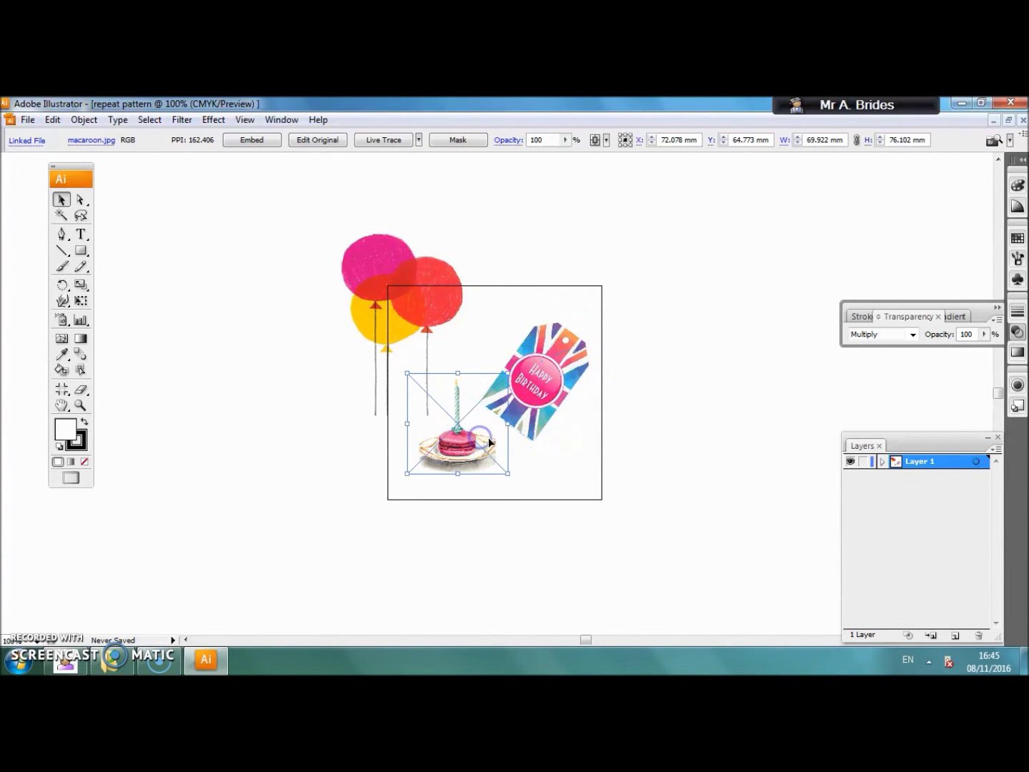
{"action": "left_click_drag", "start_coordinate": [551, 391], "coordinate": [565, 396]}
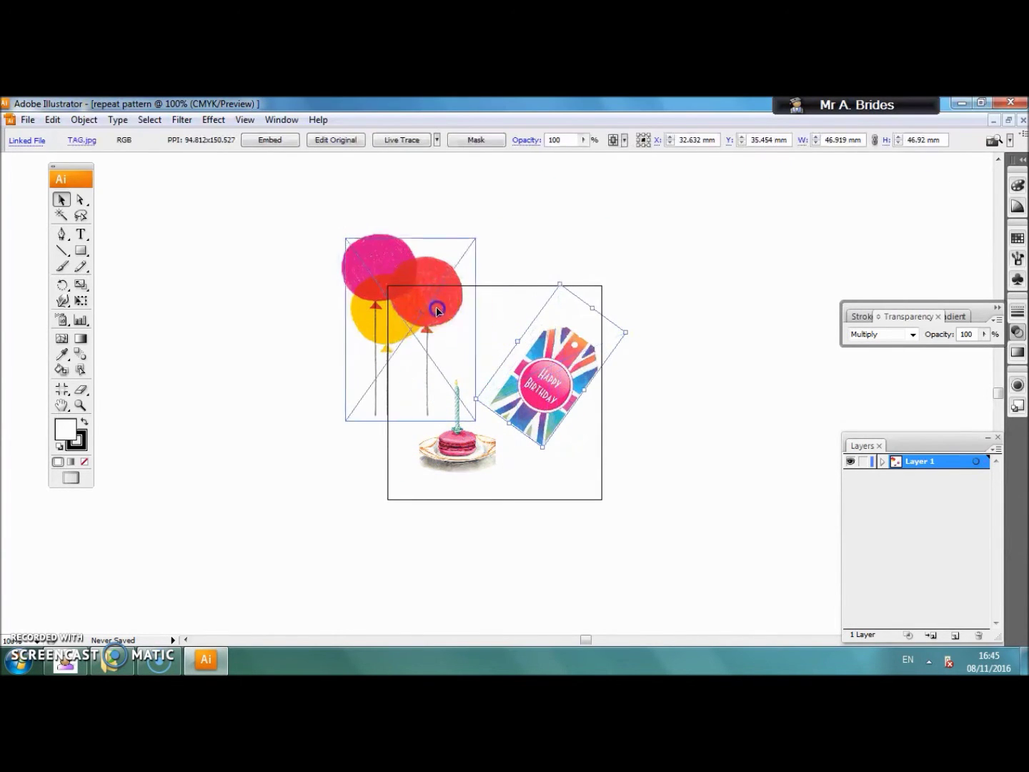
{"action": "left_click_drag", "start_coordinate": [451, 307], "coordinate": [453, 309]}
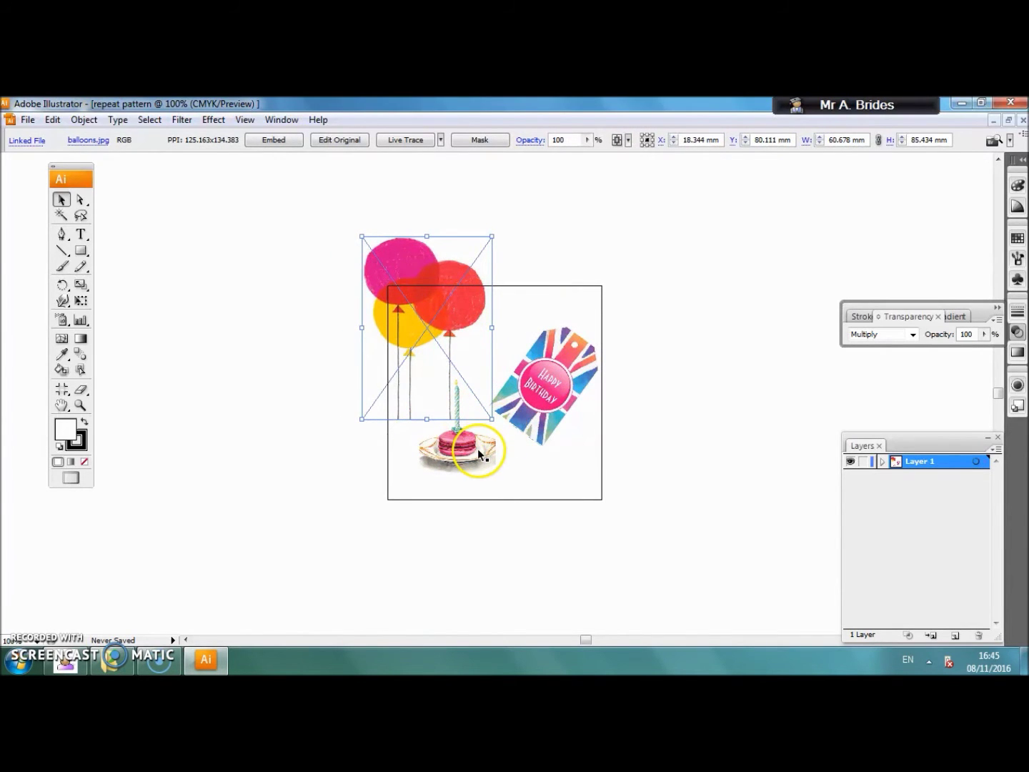
{"action": "left_click", "coordinate": [690, 415]}
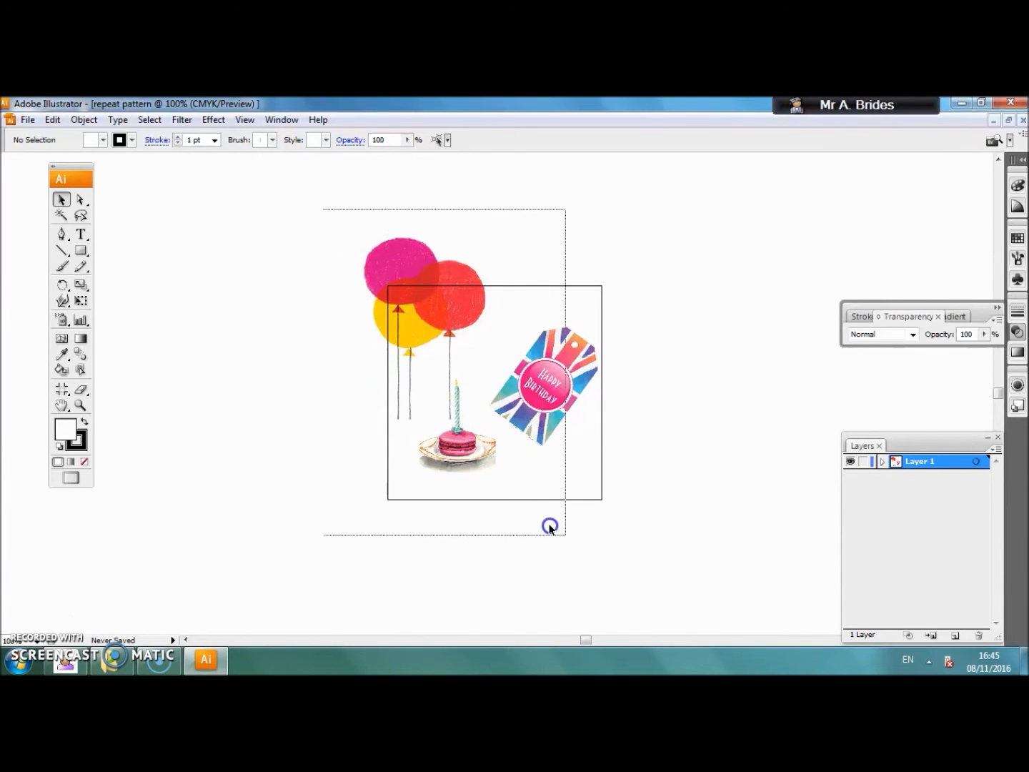
Copy all three pictures with a Move of 100 mm horizontal and -50 mm vertical
{"action": "left_click_drag", "start_coordinate": [549, 526], "coordinate": [667, 562]}
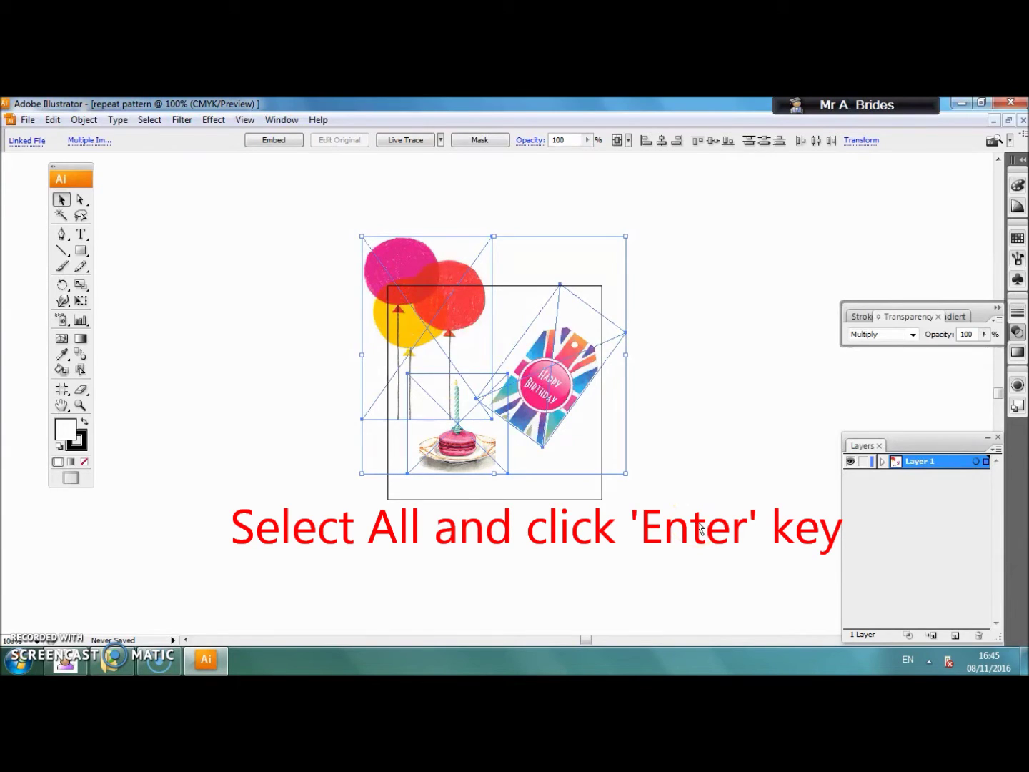
{"action": "key", "text": "Return"}
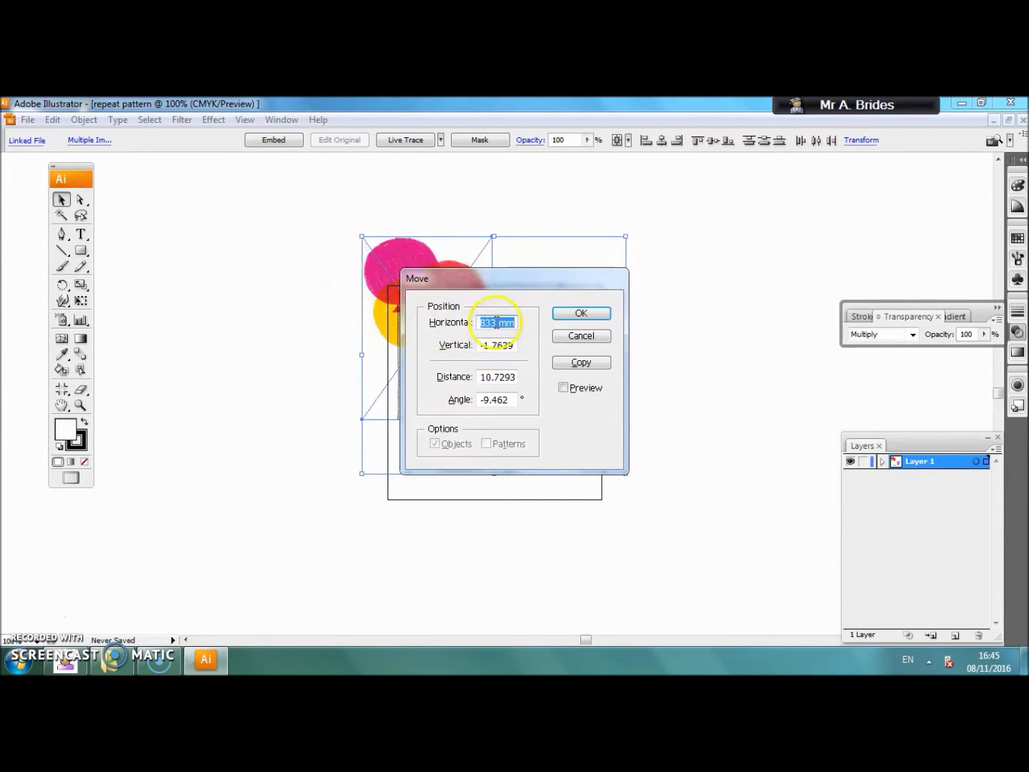
{"action": "left_click", "coordinate": [497, 322]}
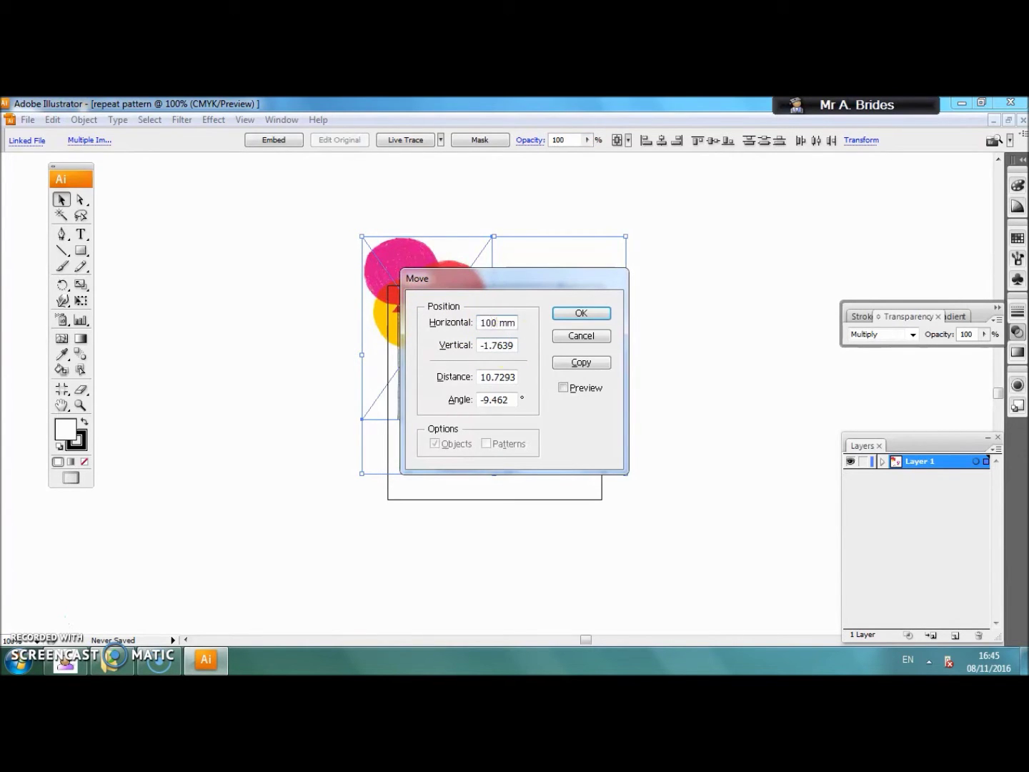
{"action": "left_click", "coordinate": [514, 345]}
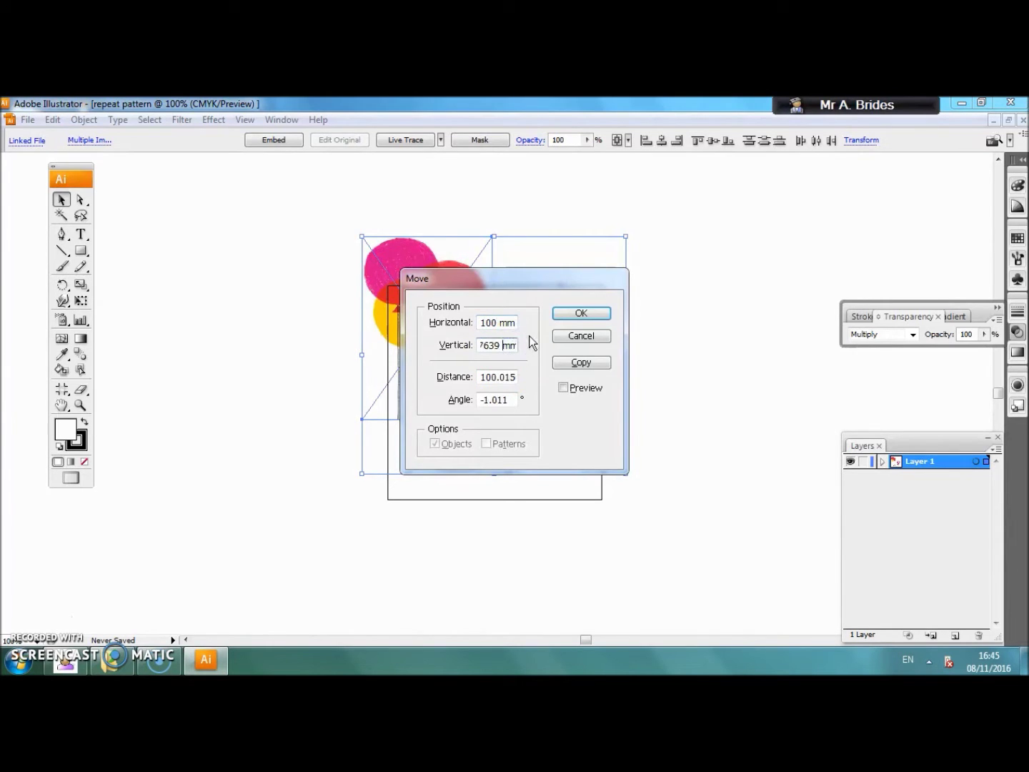
{"action": "left_click", "coordinate": [588, 361]}
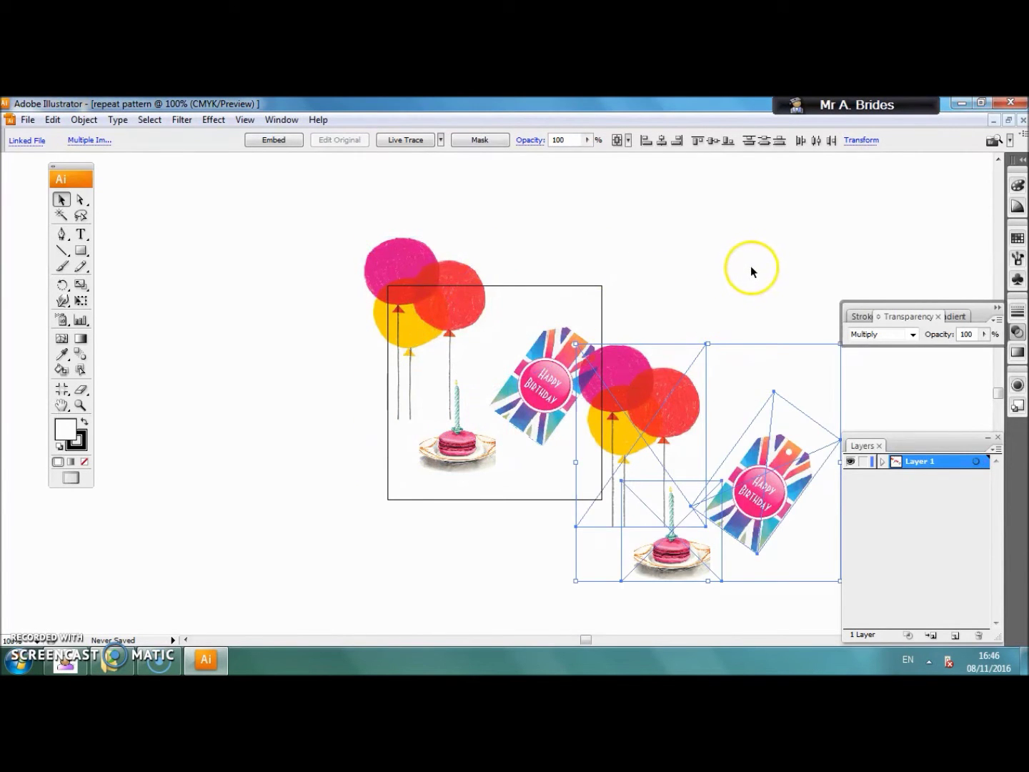
Copy both motifs 200 mm right with 0 mm vertical, then repeat once with Ctrl+D
{"action": "left_click_drag", "start_coordinate": [324, 203], "coordinate": [870, 614]}
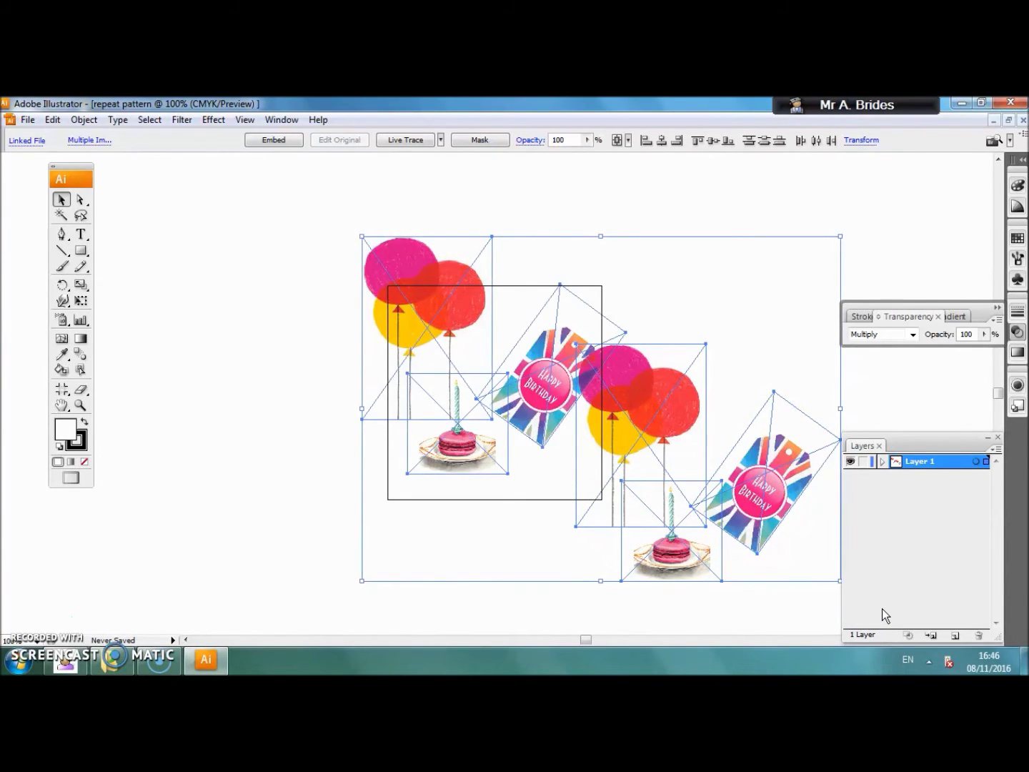
{"action": "key", "text": "Return"}
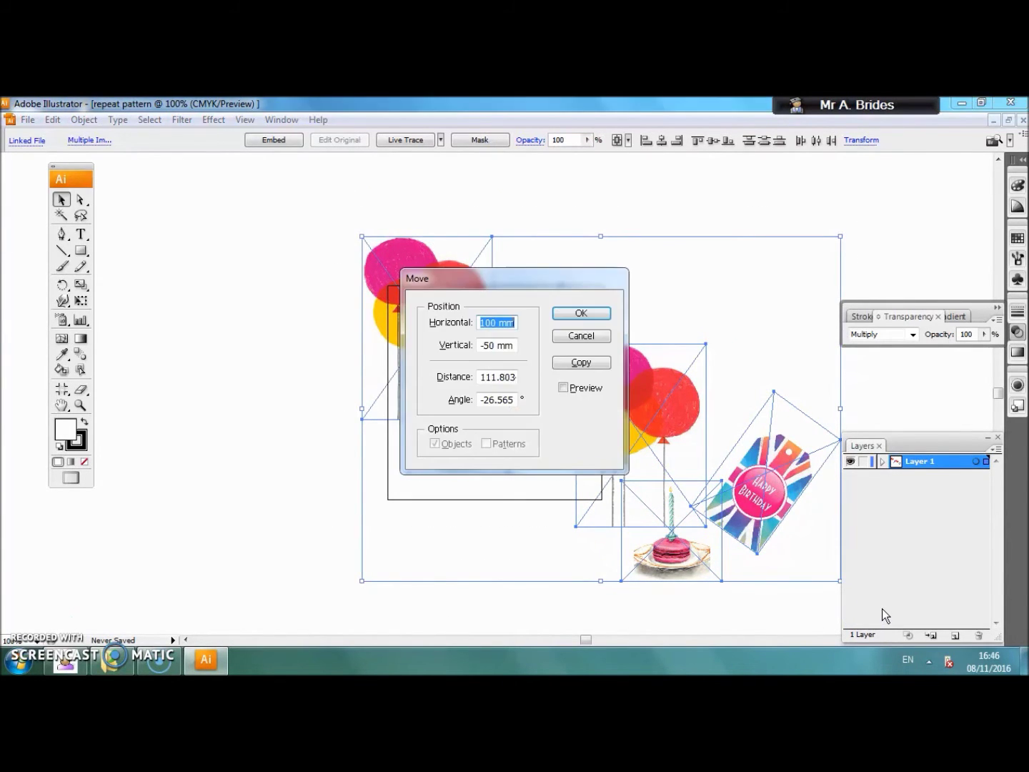
{"action": "left_click", "coordinate": [498, 325]}
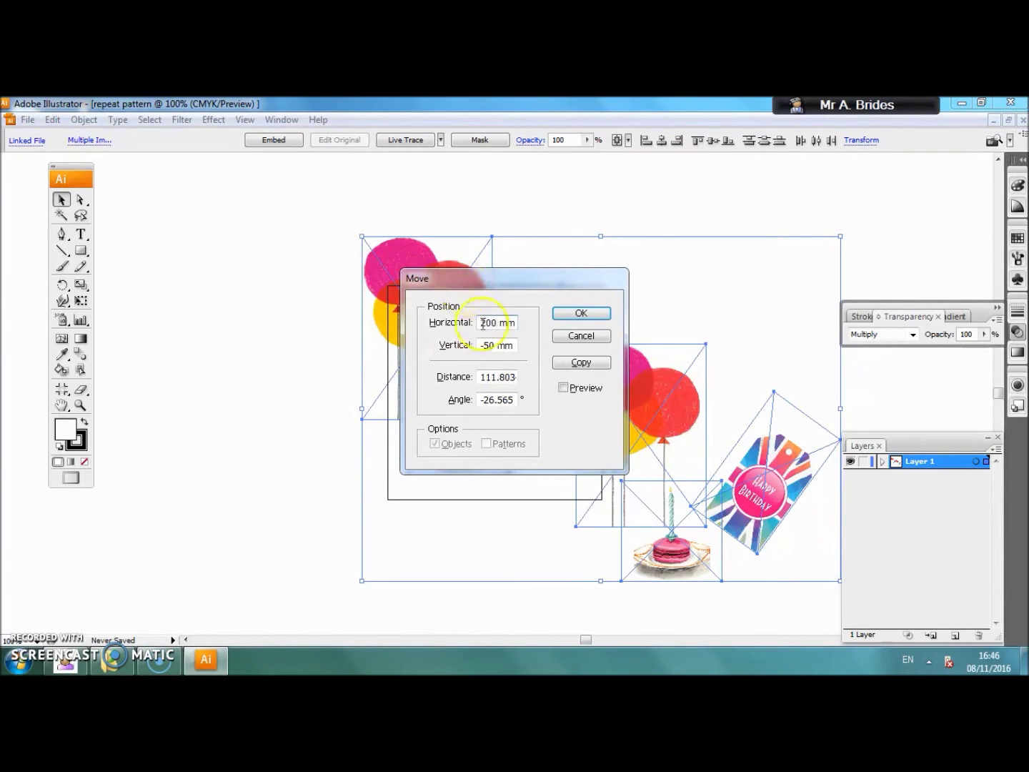
{"action": "left_click_drag", "start_coordinate": [500, 344], "coordinate": [469, 345]}
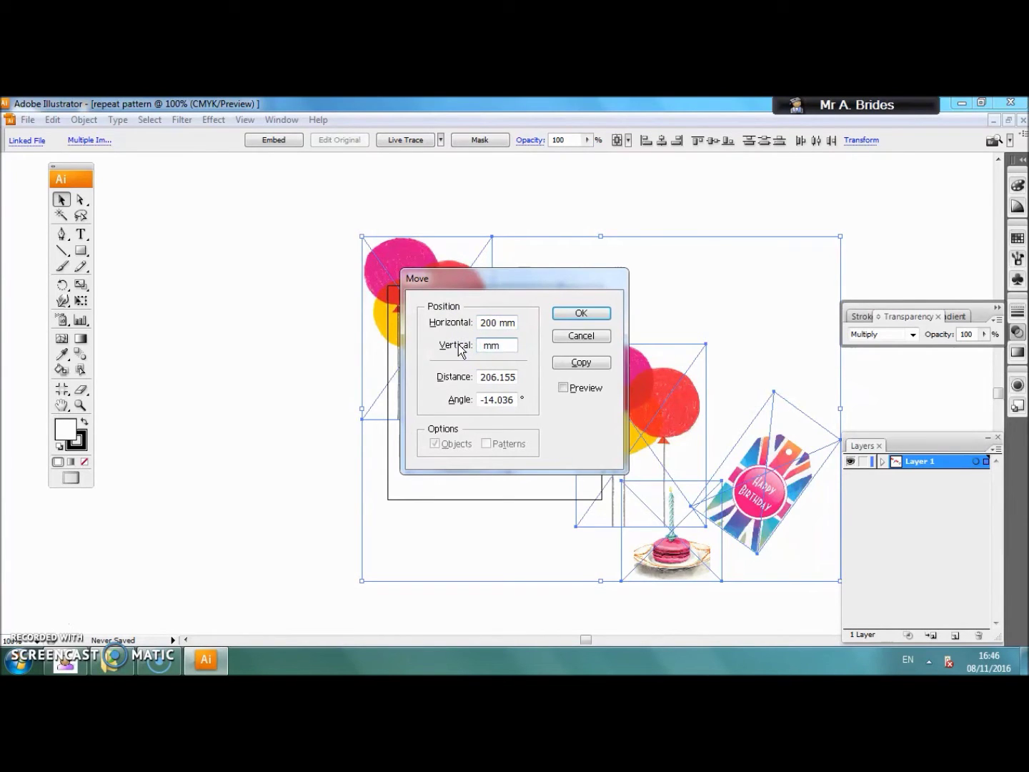
{"action": "left_click", "coordinate": [582, 363]}
{"action": "key", "text": "ctrl+d"}
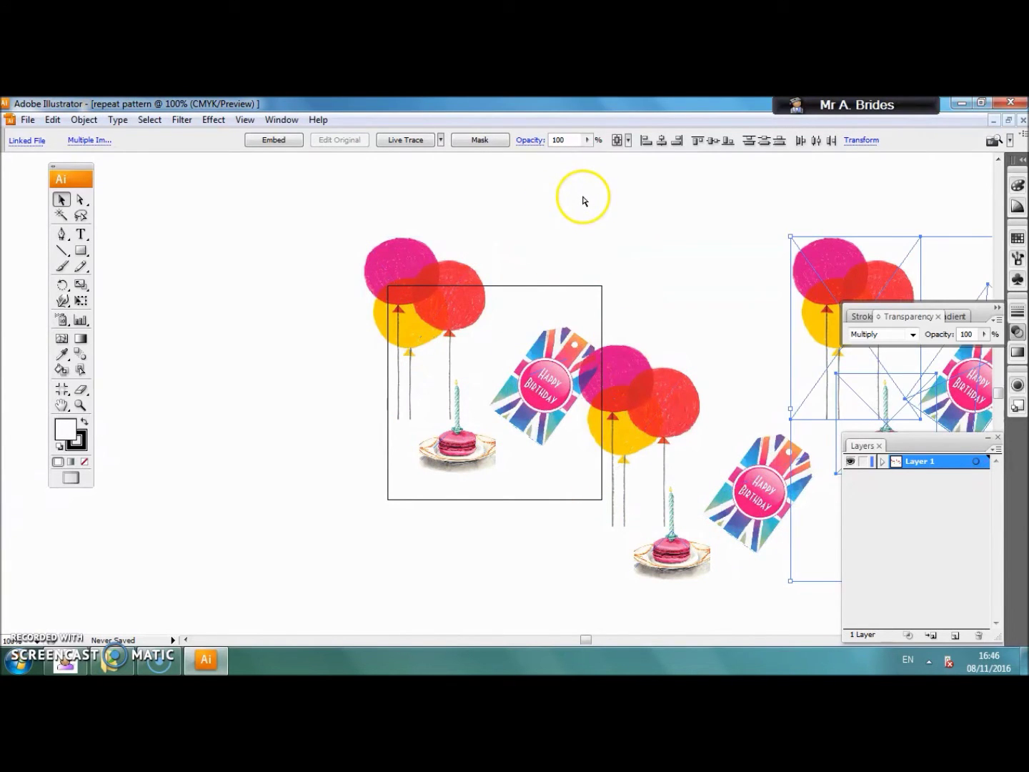
{"action": "key", "text": "ctrl+minus"}
{"action": "key", "text": "ctrl+minus"}
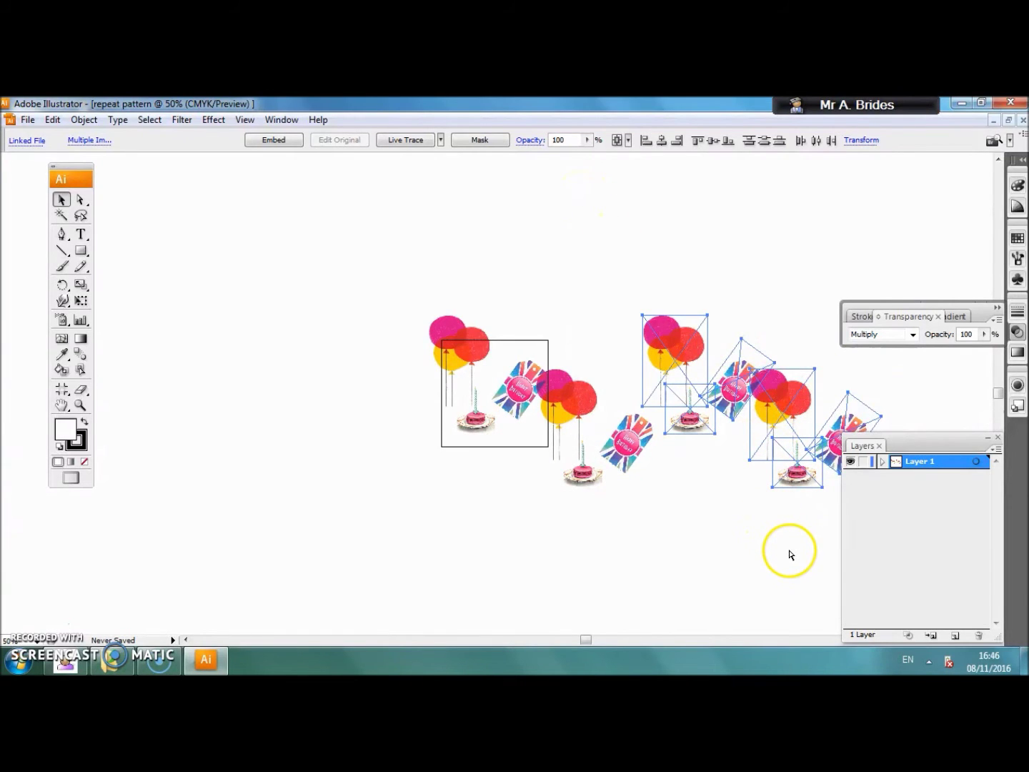
{"action": "left_click", "coordinate": [990, 460]}
Move the Layers panel aside and marquee-select the whole first row of motifs
{"action": "left_click_drag", "start_coordinate": [944, 443], "coordinate": [1026, 534]}
{"action": "left_click", "coordinate": [429, 206]}
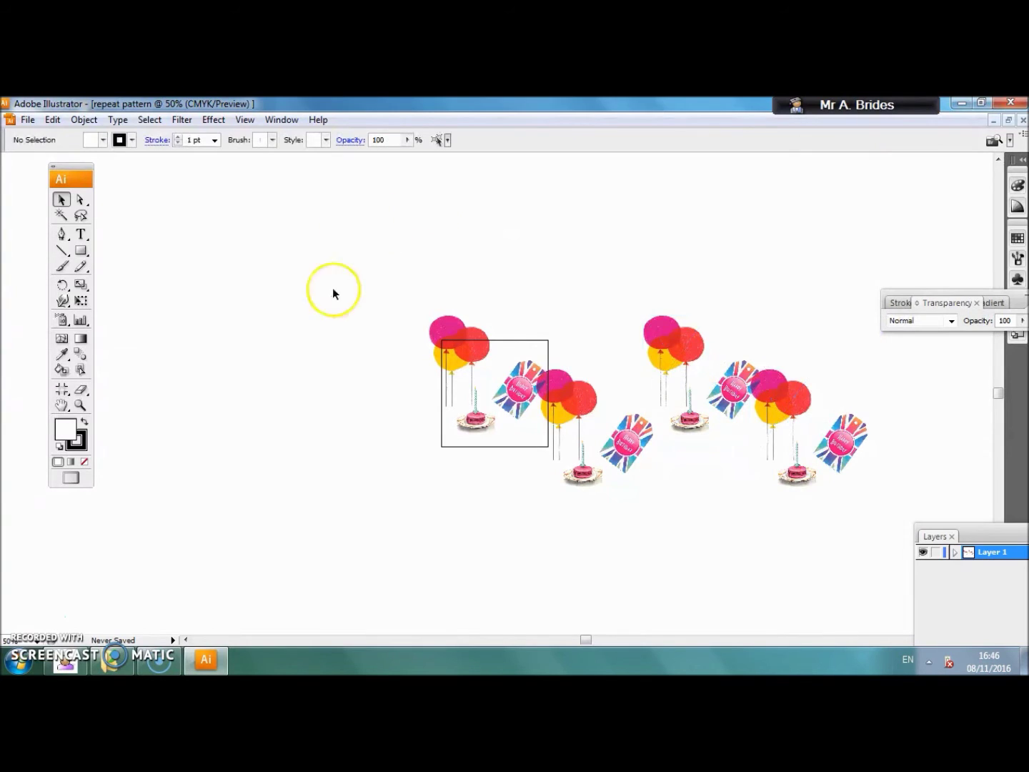
{"action": "left_click_drag", "start_coordinate": [383, 267], "coordinate": [893, 517]}
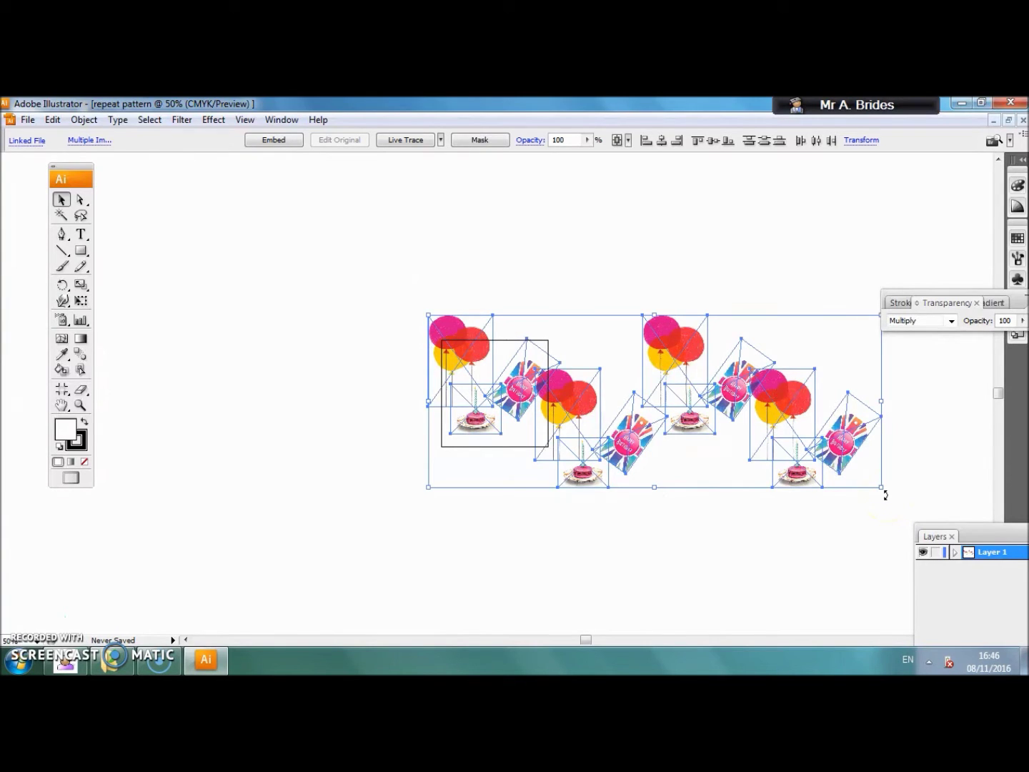
Copy the row with a Move of 0 mm horizontal and -100 mm vertical
{"action": "key", "text": "Return"}
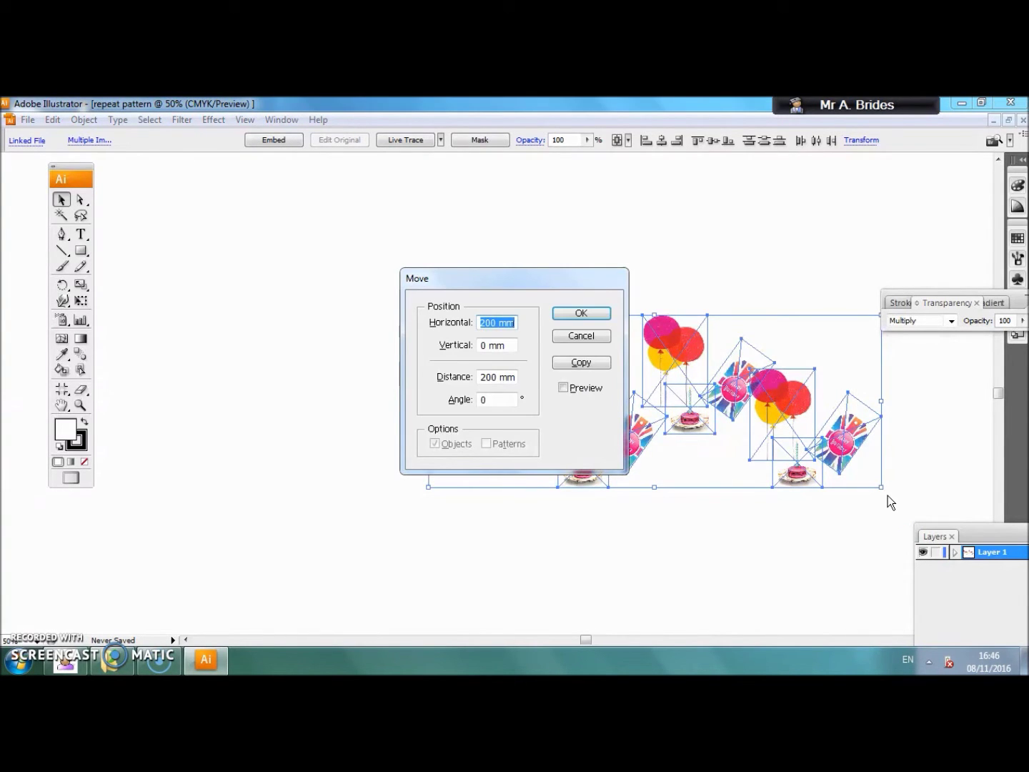
{"action": "left_click", "coordinate": [754, 448]}
{"action": "left_click", "coordinate": [494, 323]}
{"action": "type", "text": "0"}
{"action": "left_click", "coordinate": [498, 346]}
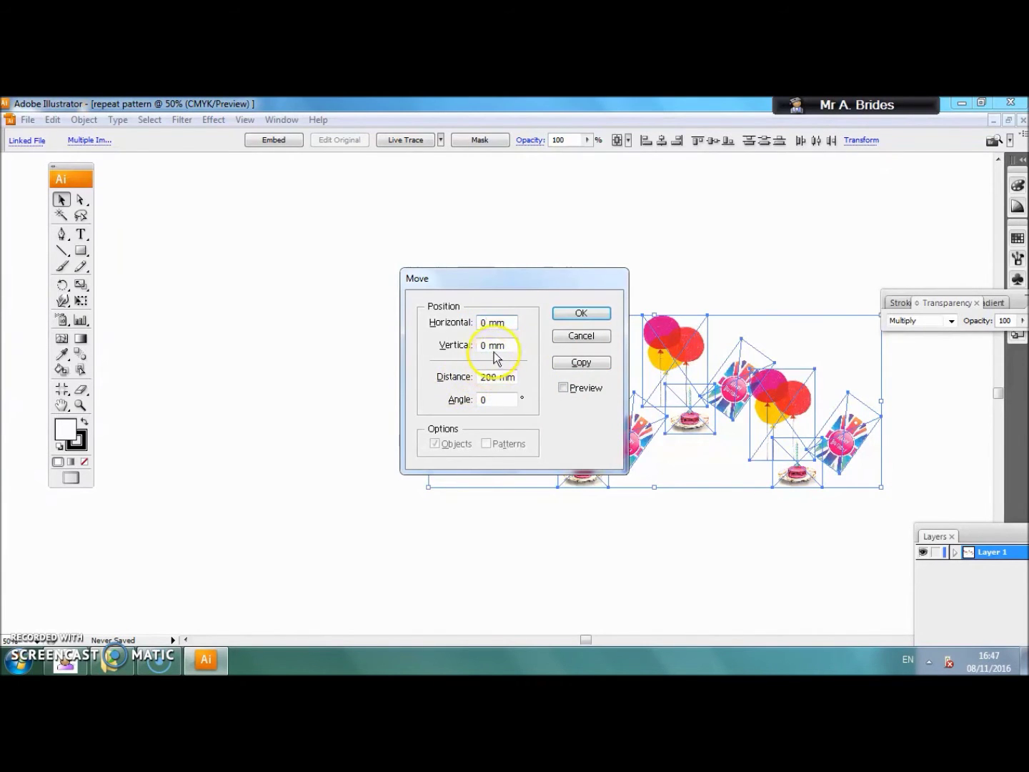
{"action": "double_click", "coordinate": [485, 343]}
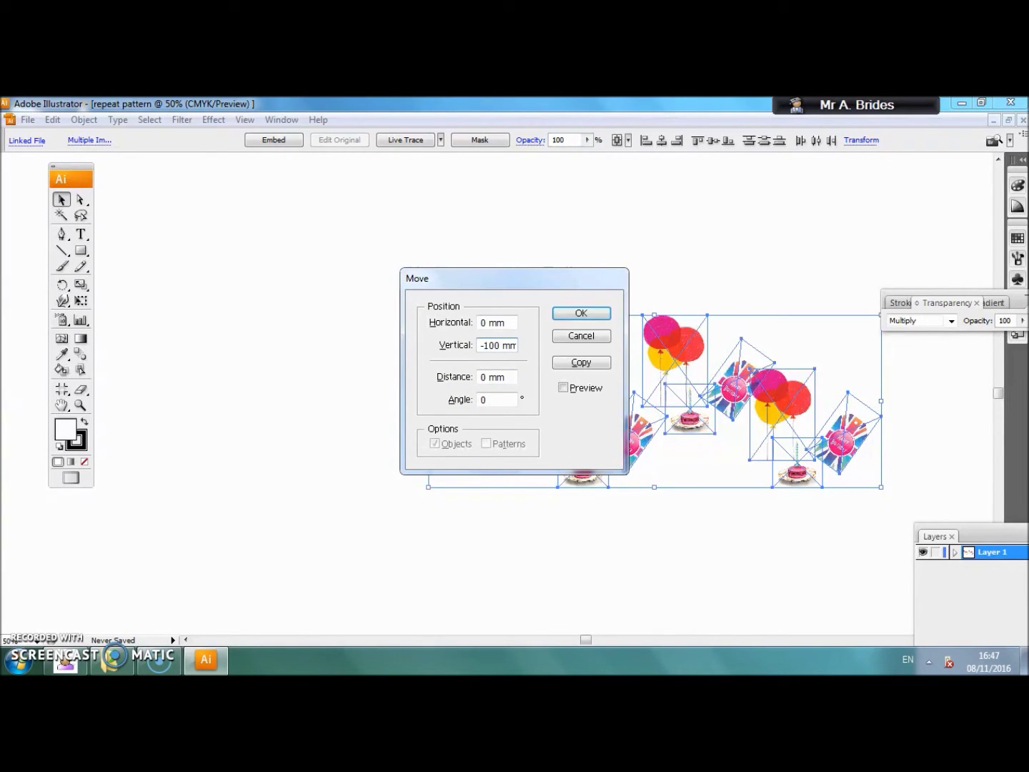
{"action": "left_click", "coordinate": [582, 363]}
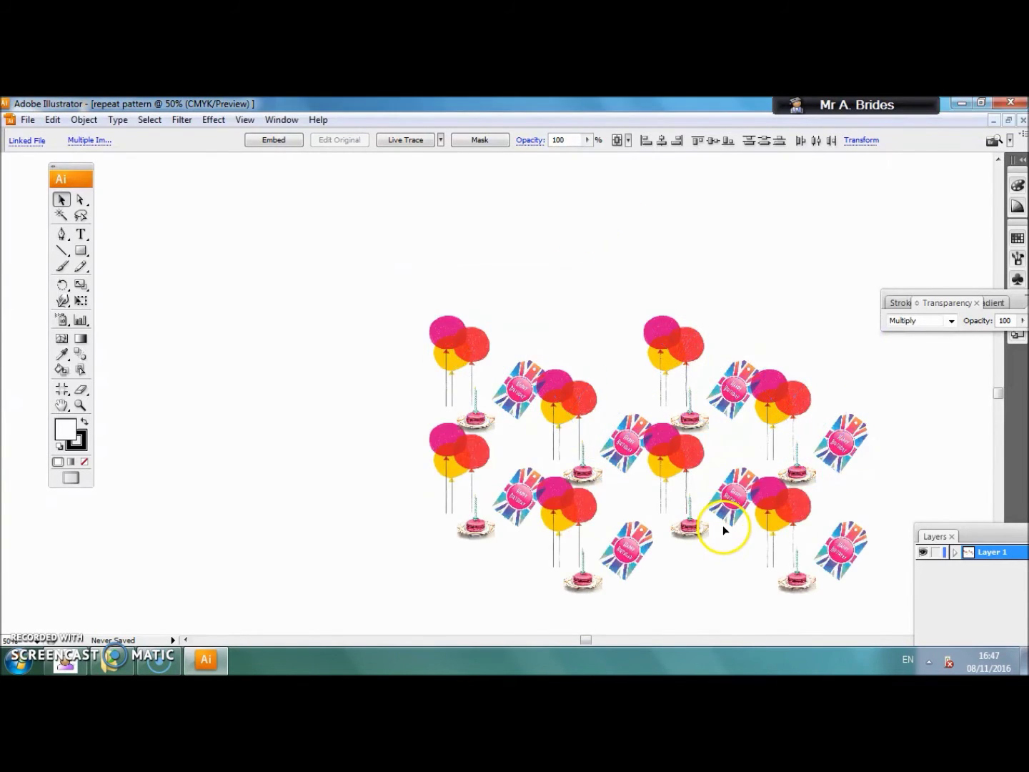
Select both rows, repeat the -100 mm move copy twice with Ctrl+D, then deselect and zoom out
{"action": "left_click", "coordinate": [723, 523]}
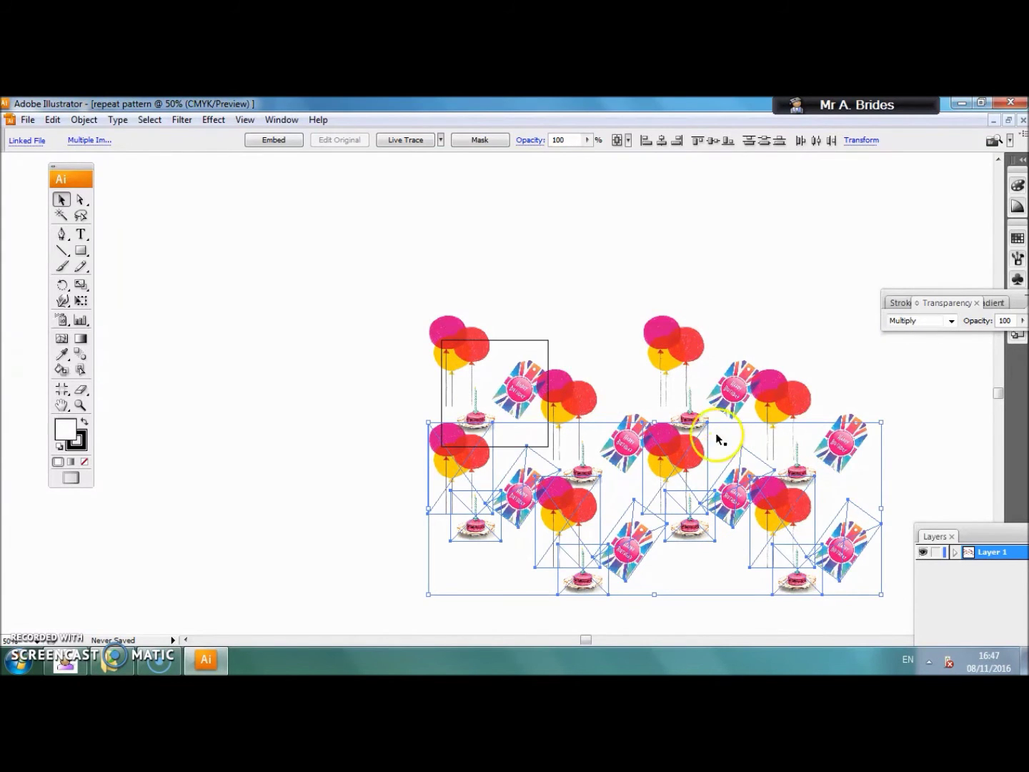
{"action": "left_click_drag", "start_coordinate": [369, 270], "coordinate": [911, 621]}
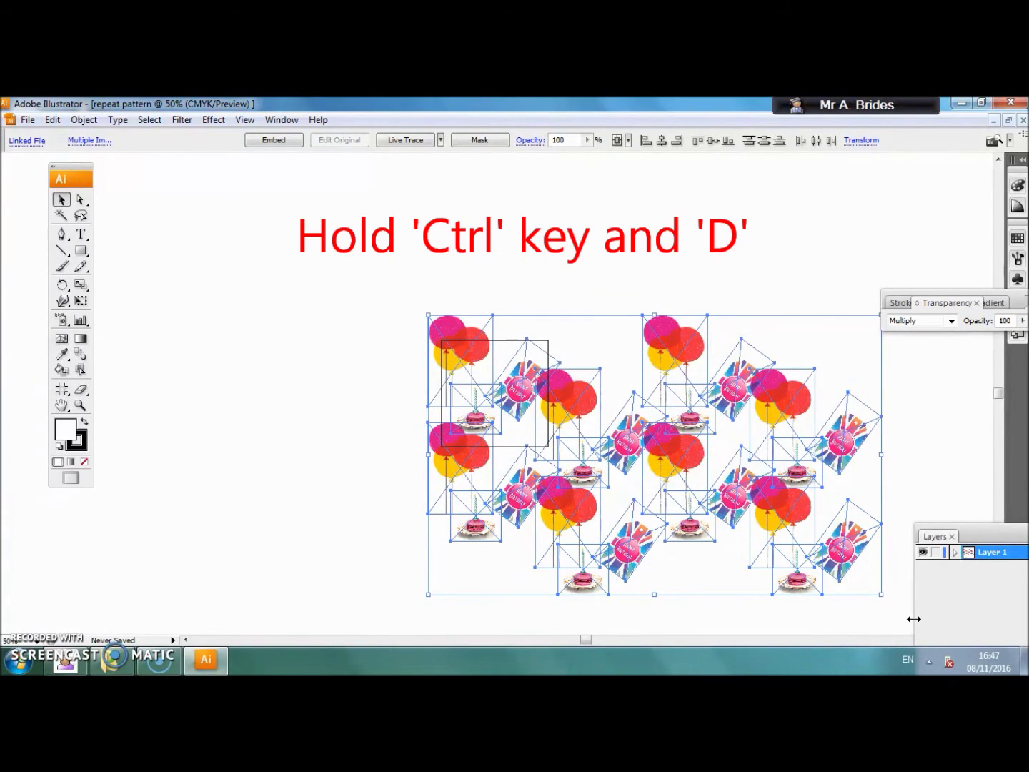
{"action": "key", "text": "ctrl+d"}
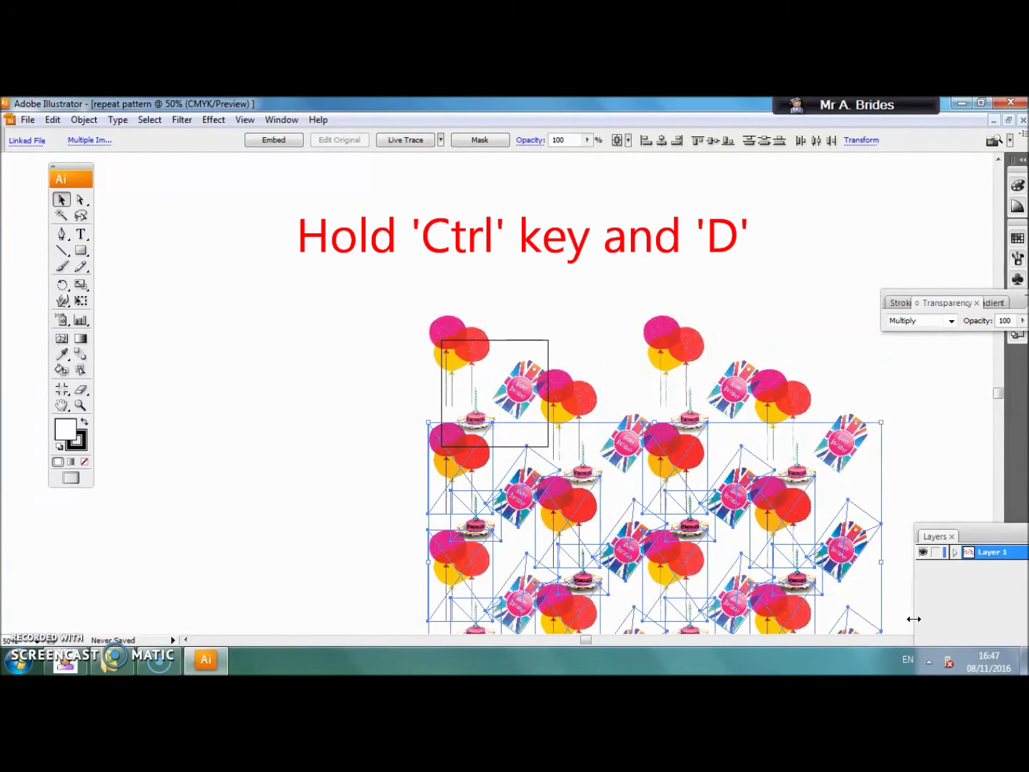
{"action": "scroll", "coordinate": [920, 552], "scroll_direction": "right", "scroll_amount": 3}
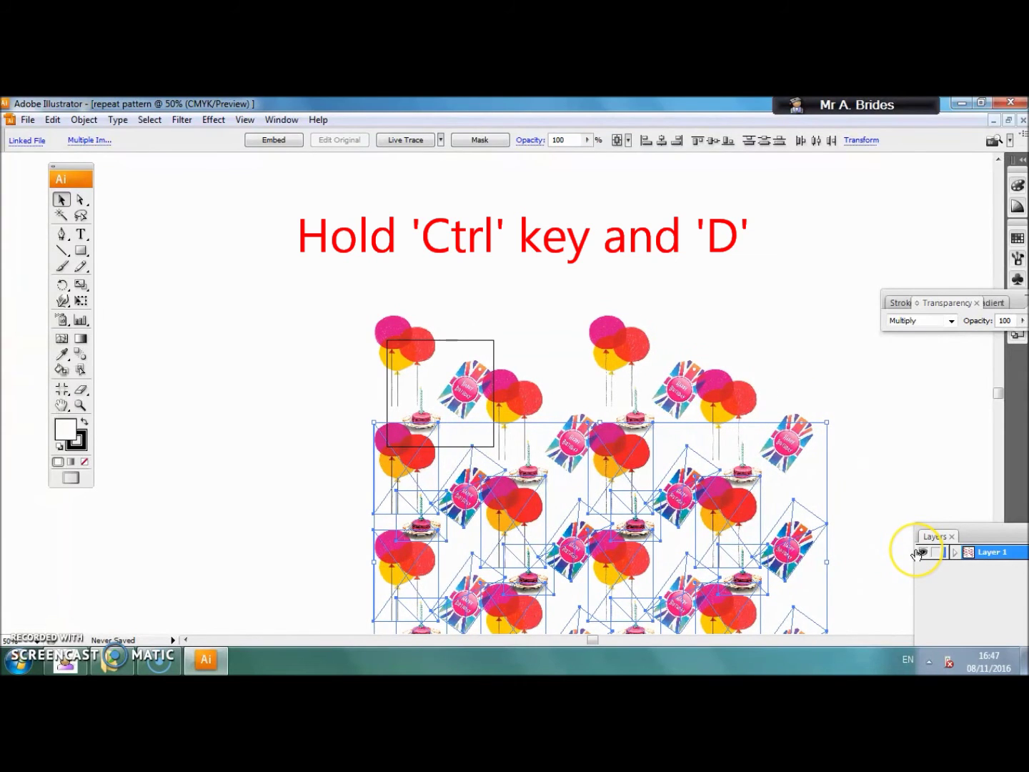
{"action": "key", "text": "ctrl+d"}
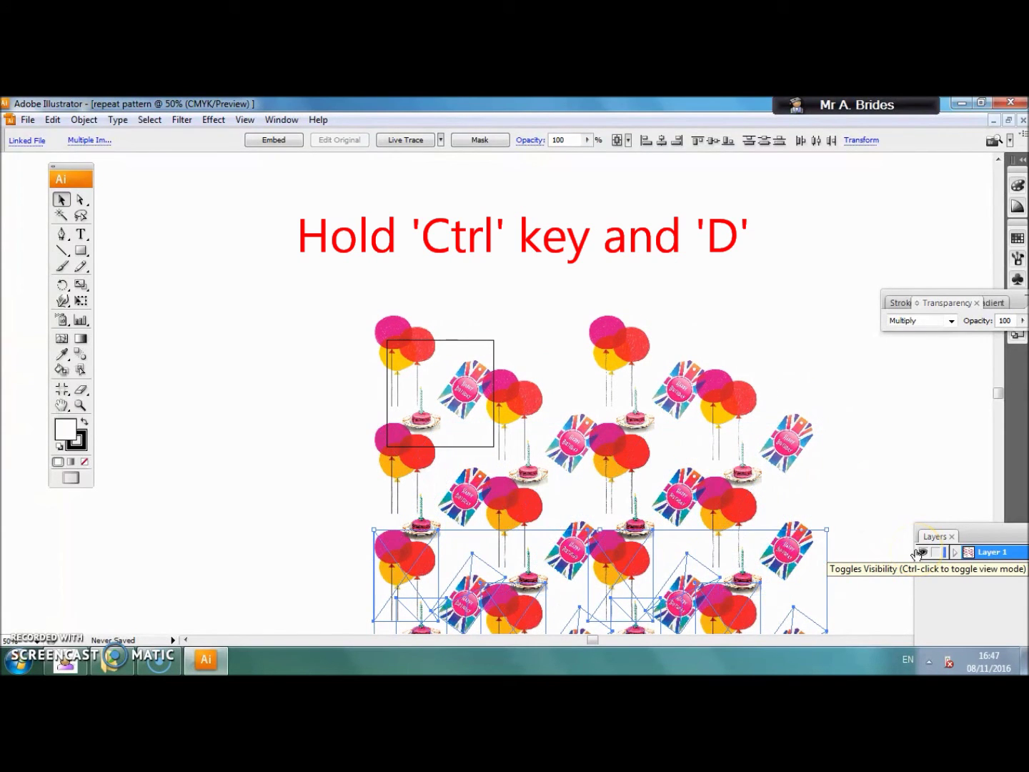
{"action": "left_click", "coordinate": [882, 420]}
{"action": "key", "text": "ctrl+minus"}
{"action": "key", "text": "ctrl+minus"}
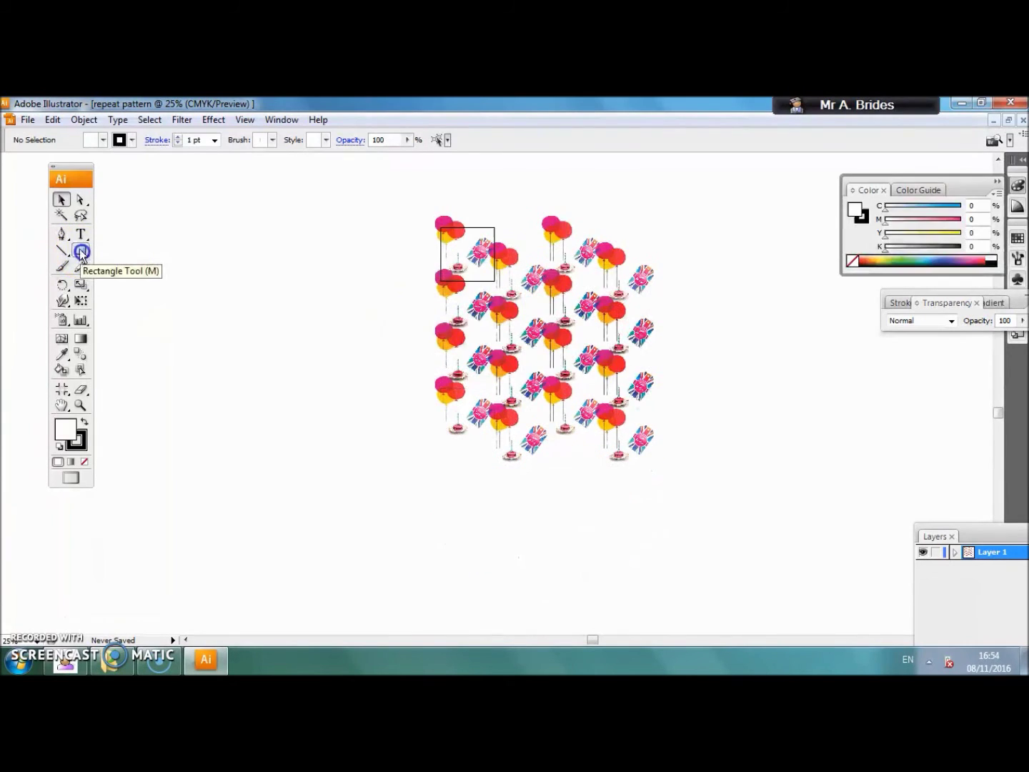
Draw a large rectangle covering the whole pattern
{"action": "left_click", "coordinate": [80, 251]}
{"action": "left_click_drag", "start_coordinate": [81, 251], "coordinate": [119, 254]}
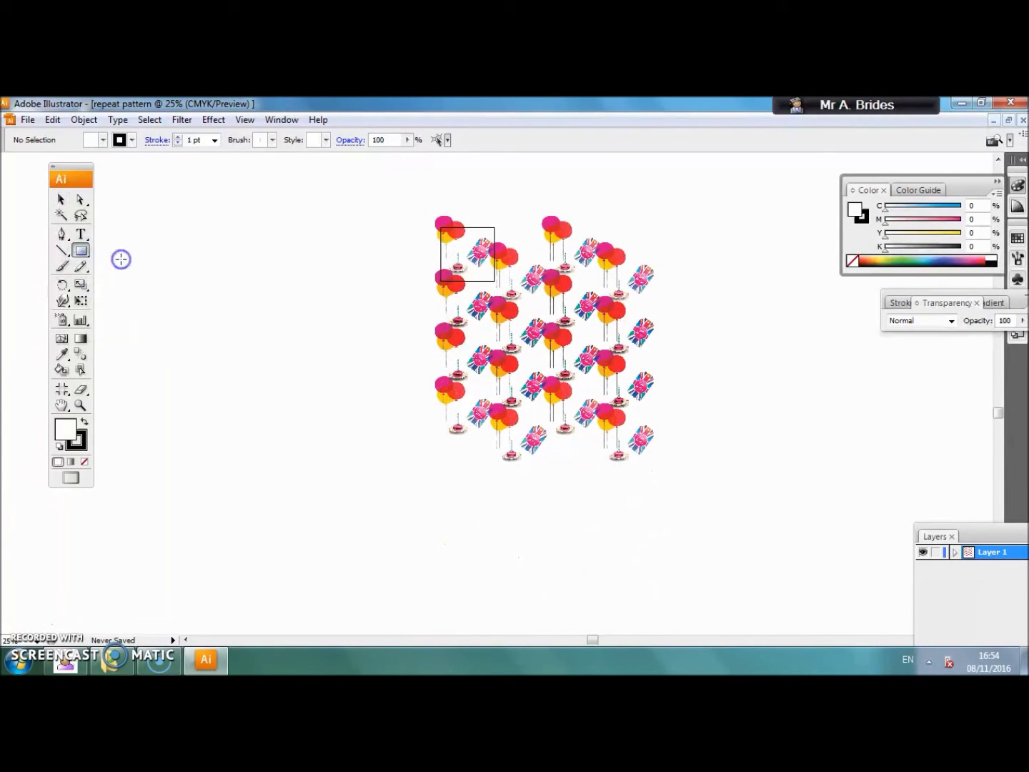
{"action": "left_click_drag", "start_coordinate": [405, 187], "coordinate": [697, 506]}
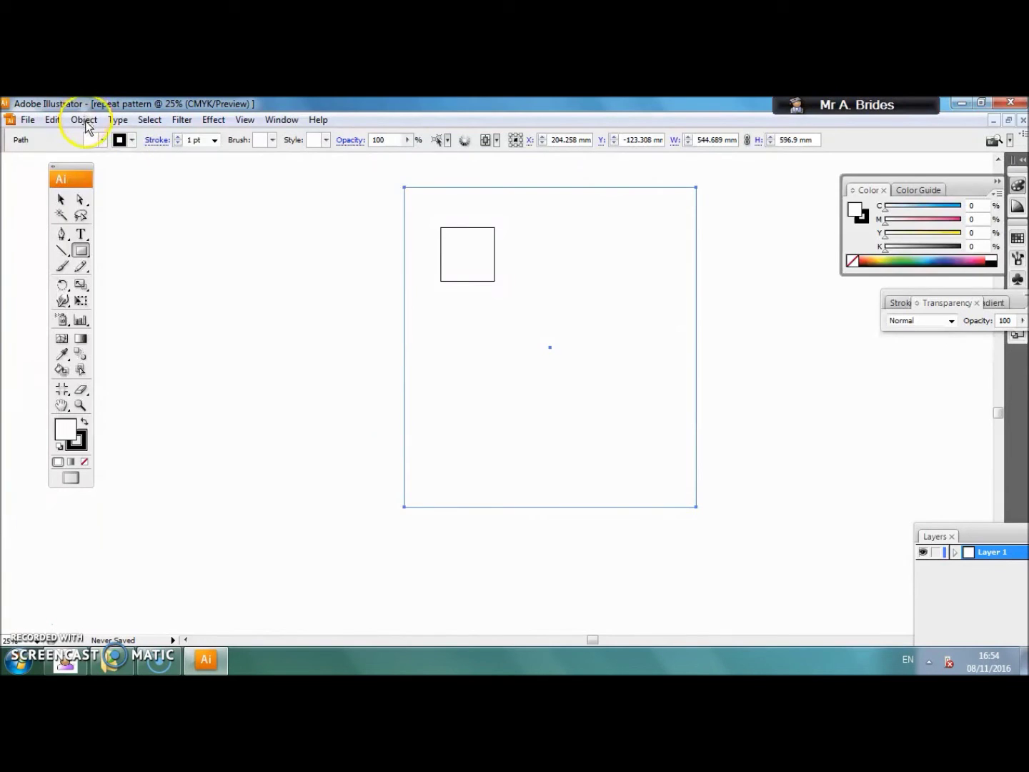
Send the rectangle to the back with Object > Arrange > Send to Back
{"action": "left_click", "coordinate": [84, 120]}
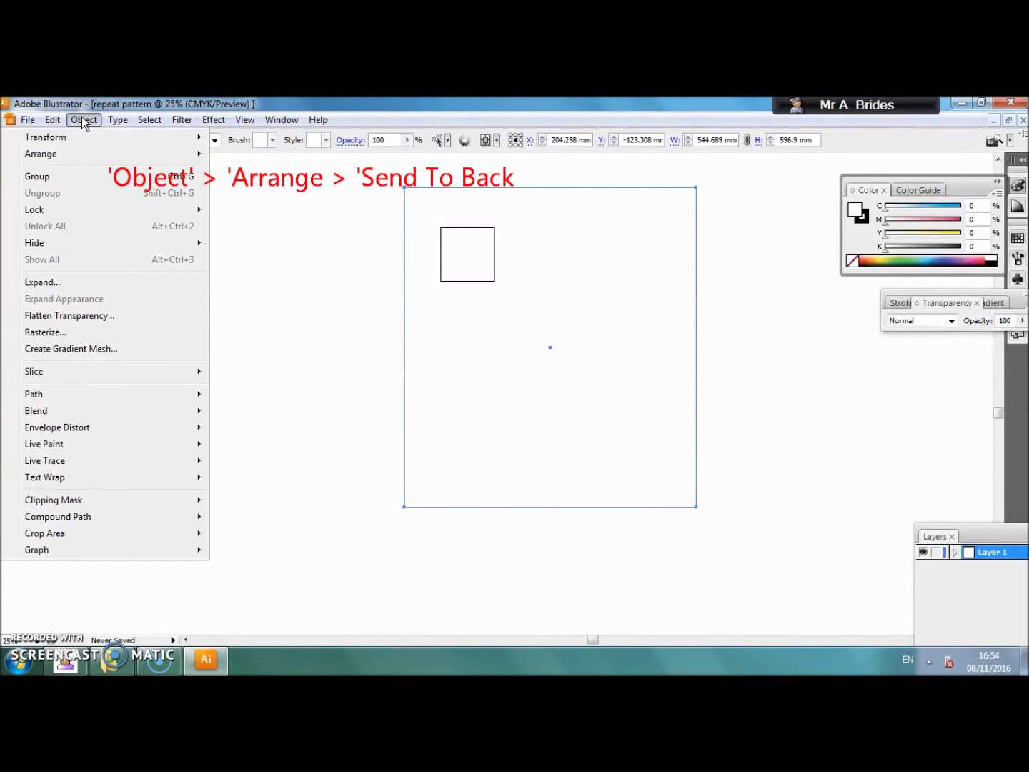
{"action": "left_click", "coordinate": [61, 137]}
{"action": "left_click", "coordinate": [50, 152]}
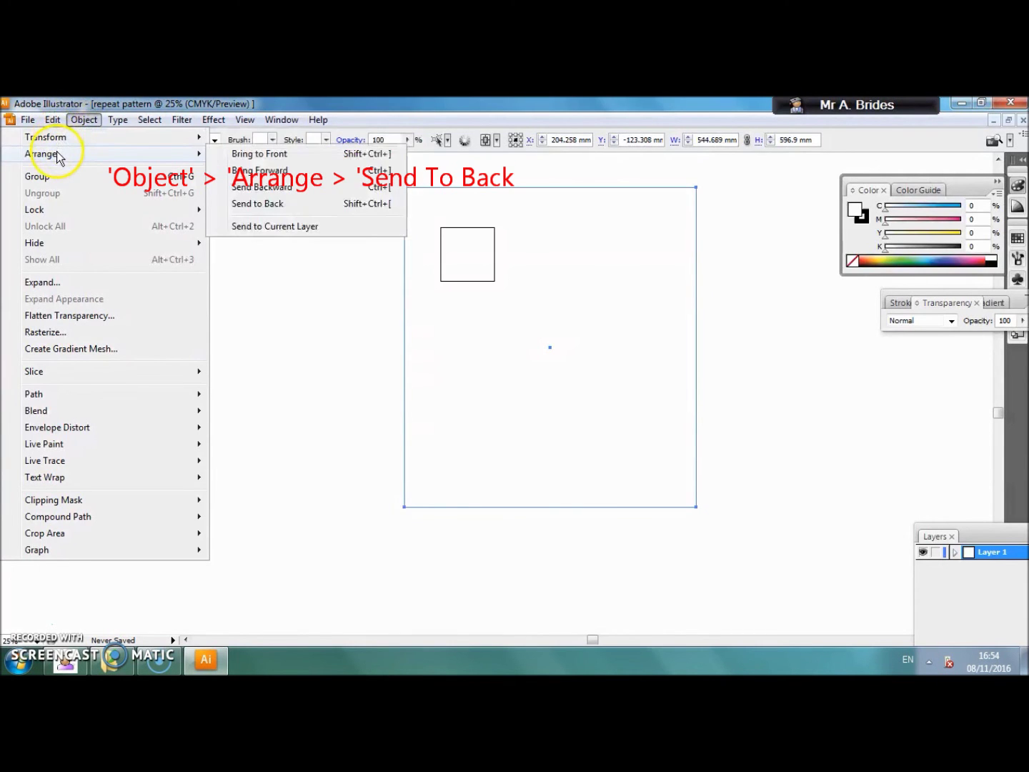
{"action": "left_click", "coordinate": [265, 214]}
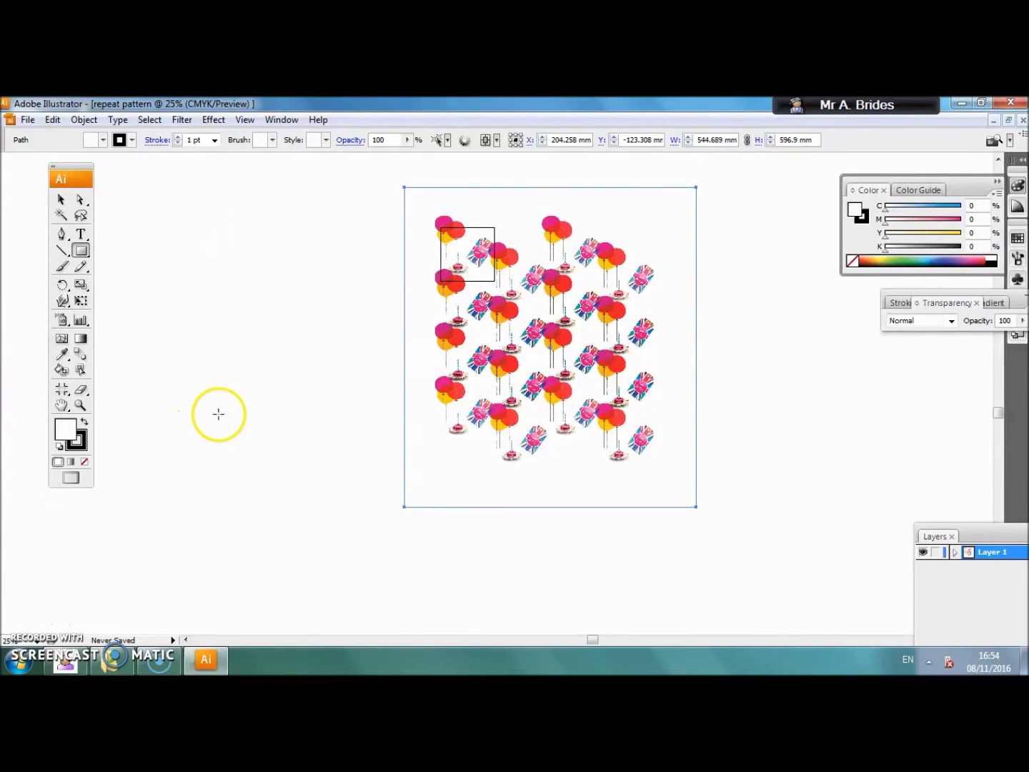
Give the background rectangle a pale yellow F7FF88 fill from the Color Picker
{"action": "left_click", "coordinate": [65, 430]}
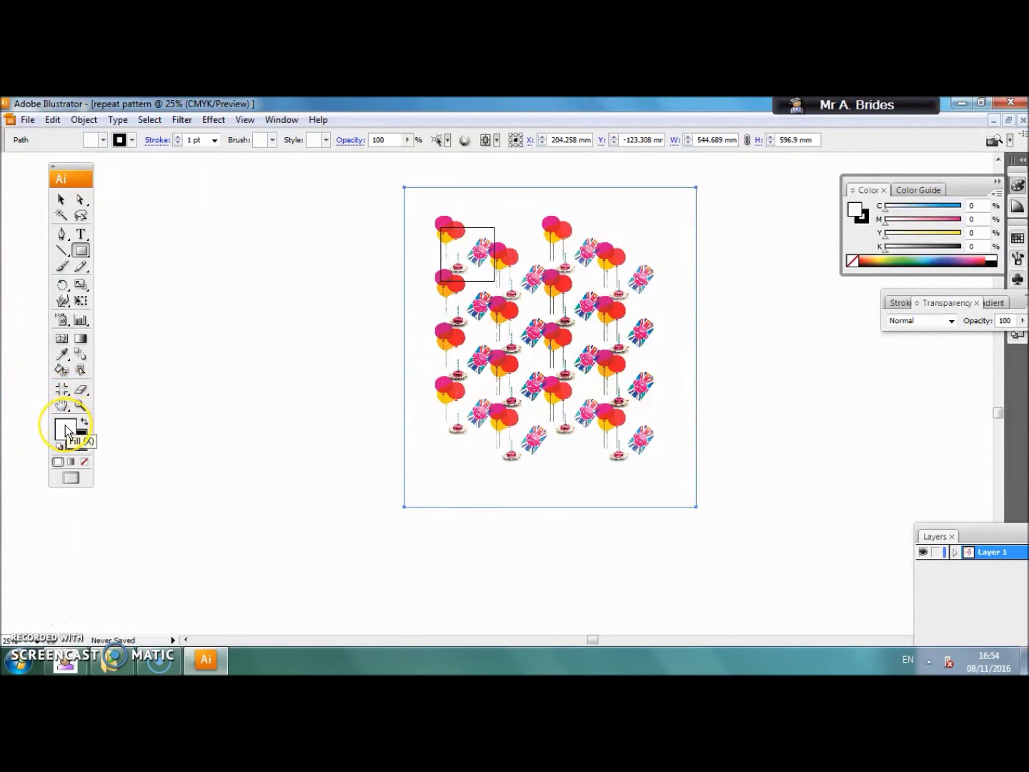
{"action": "double_click", "coordinate": [66, 430]}
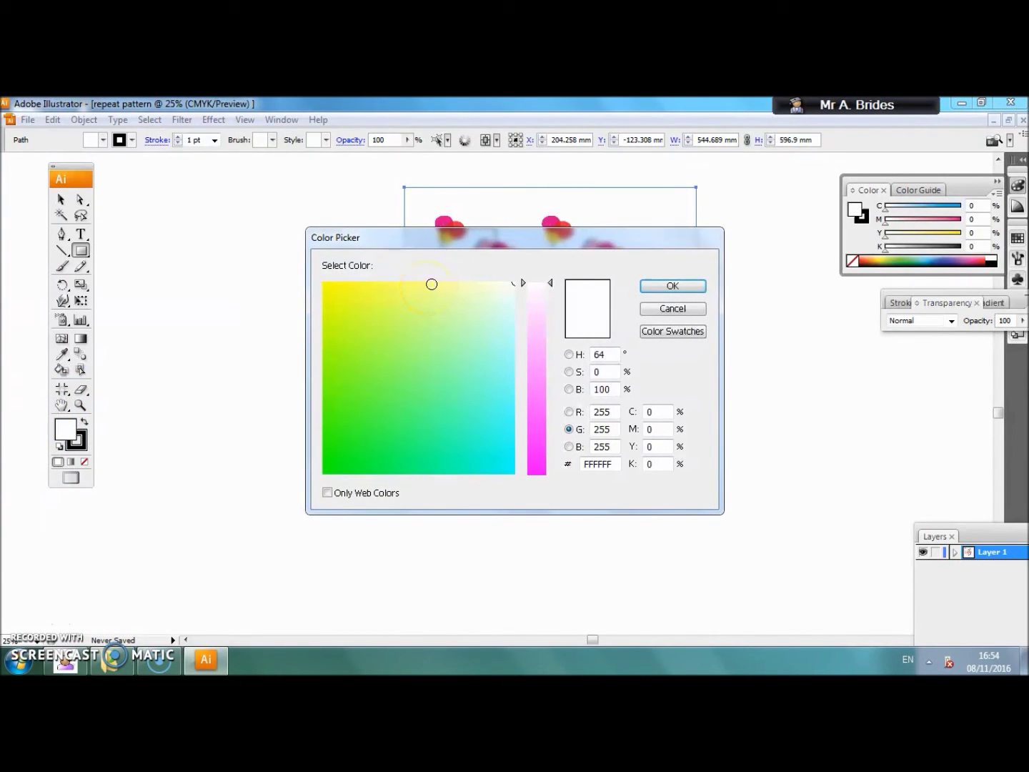
{"action": "left_click", "coordinate": [425, 288]}
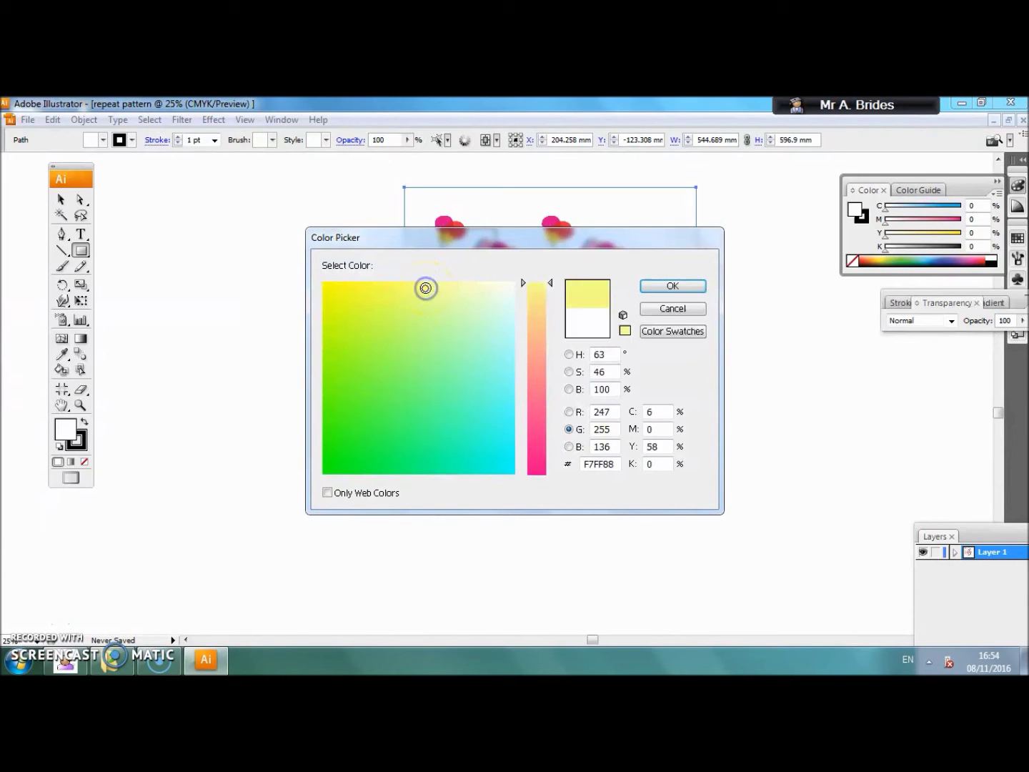
{"action": "left_click", "coordinate": [672, 286]}
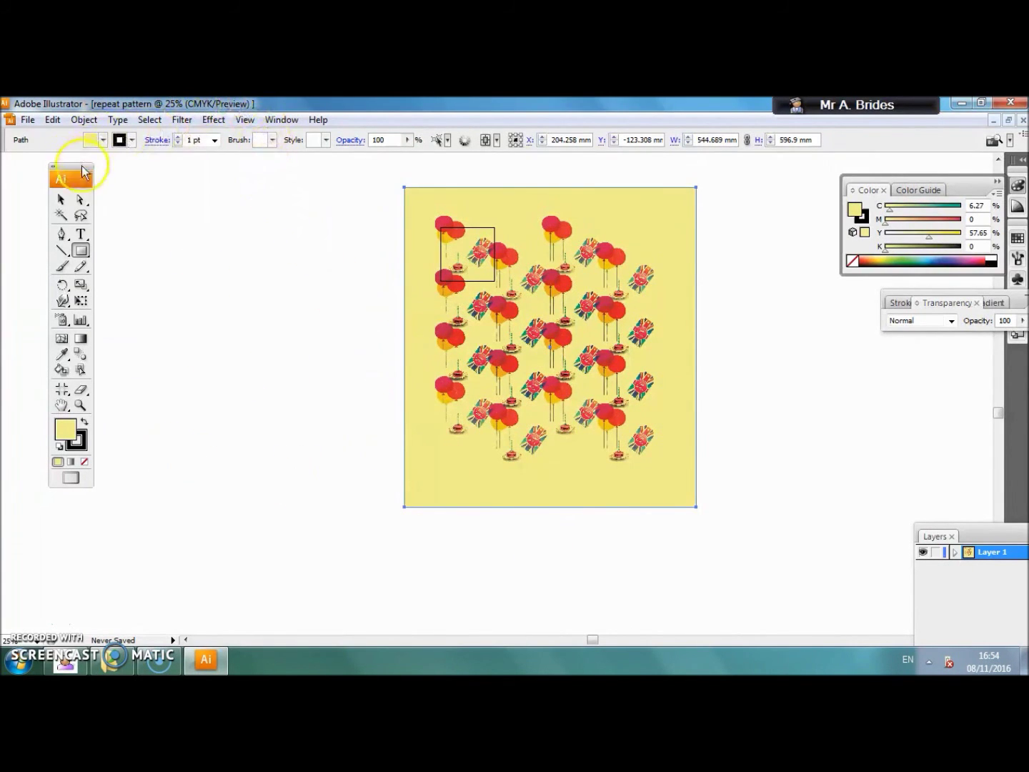
Set the artboard Size to the A4 preset (210 × 297 mm) in Document Setup
{"action": "left_click", "coordinate": [28, 120]}
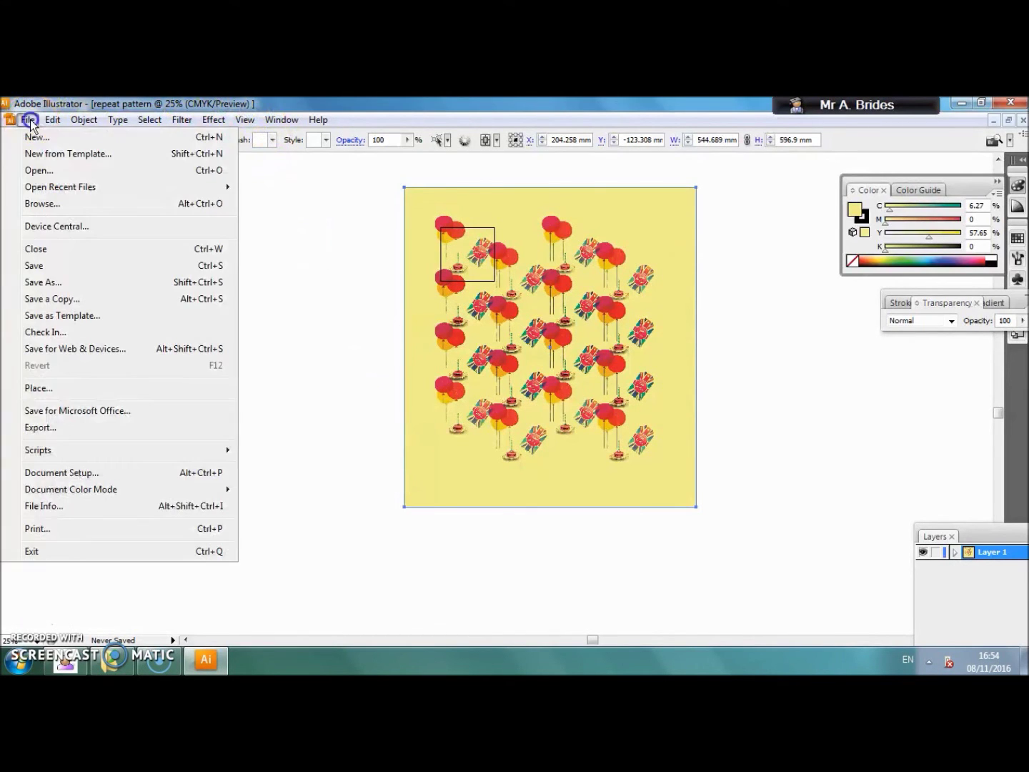
{"action": "left_click", "coordinate": [52, 474]}
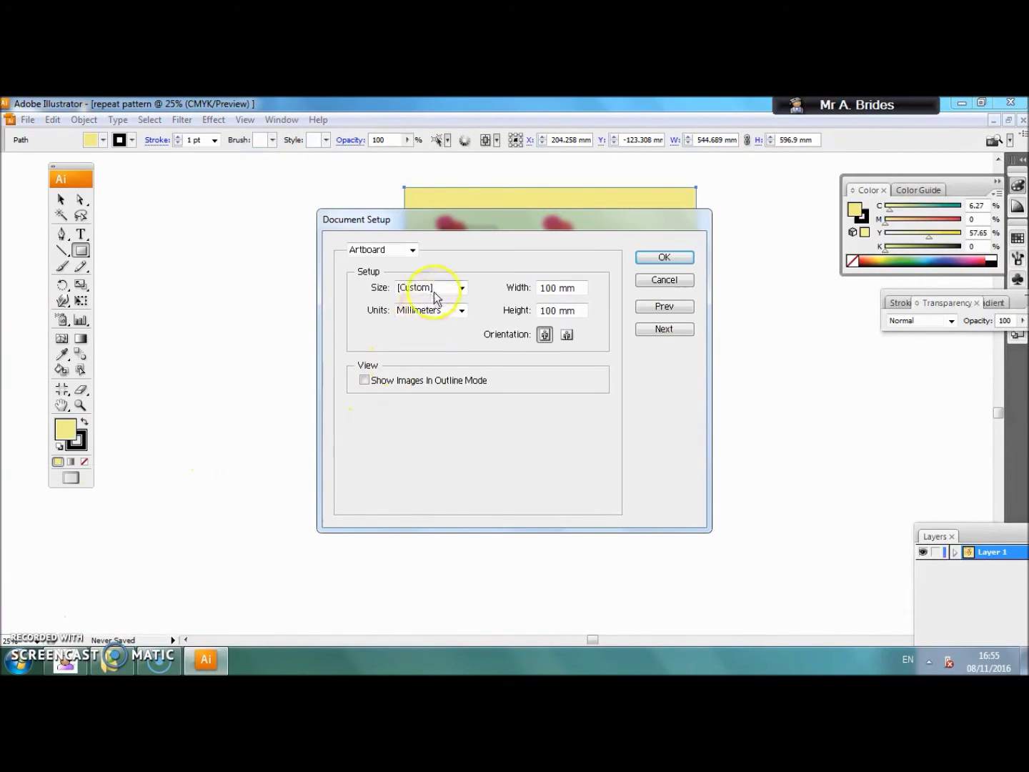
{"action": "left_click", "coordinate": [461, 287]}
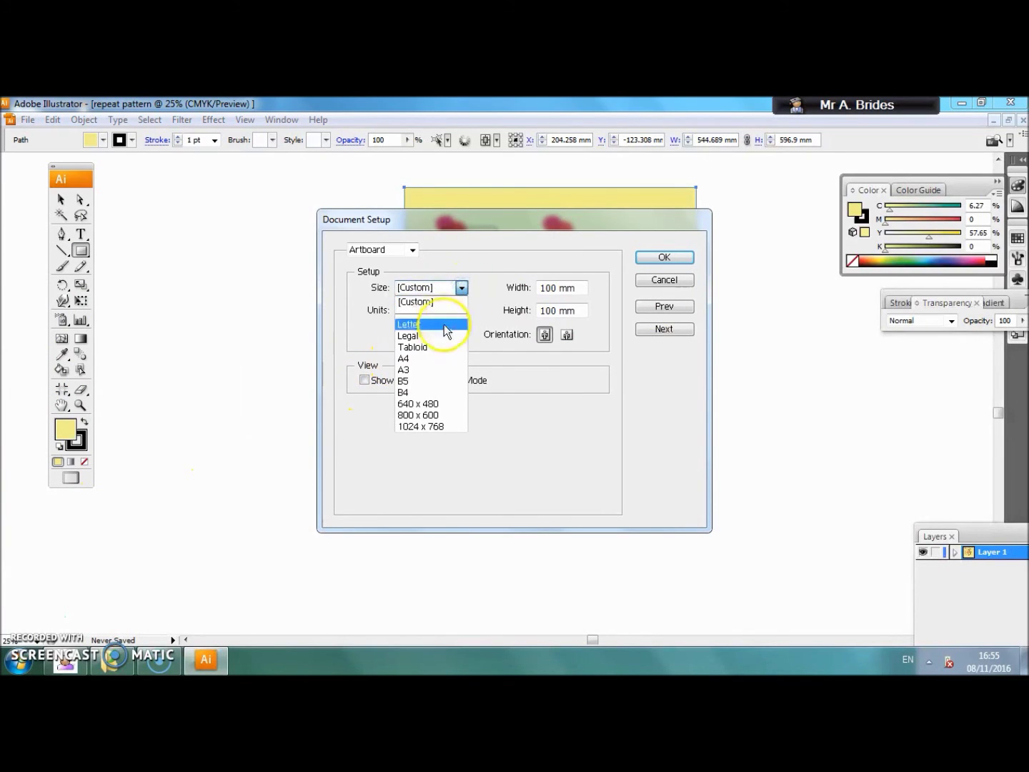
{"action": "left_click", "coordinate": [420, 357]}
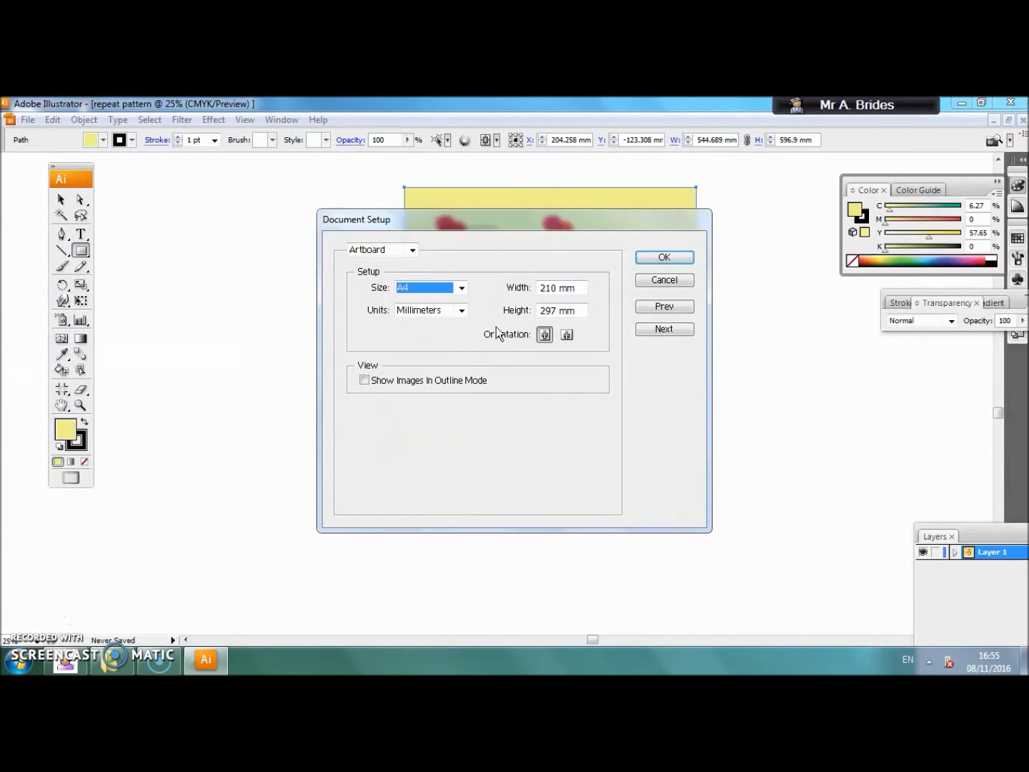
{"action": "left_click", "coordinate": [657, 259]}
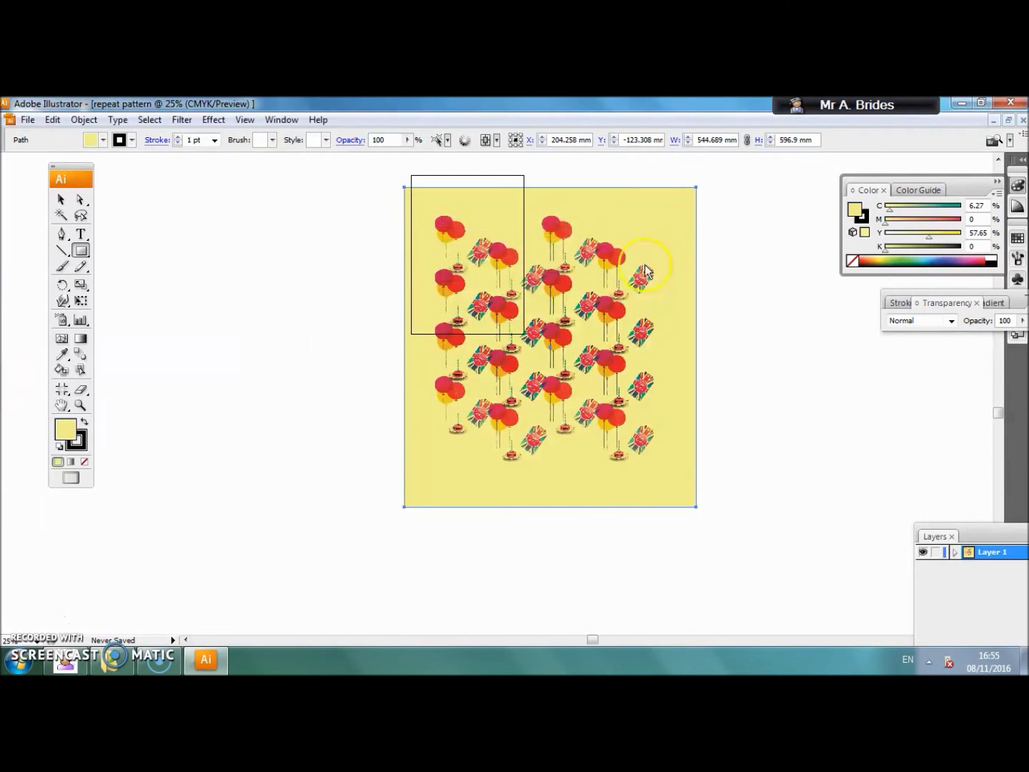
Select all pattern items and the background and group them
{"action": "left_click", "coordinate": [61, 201]}
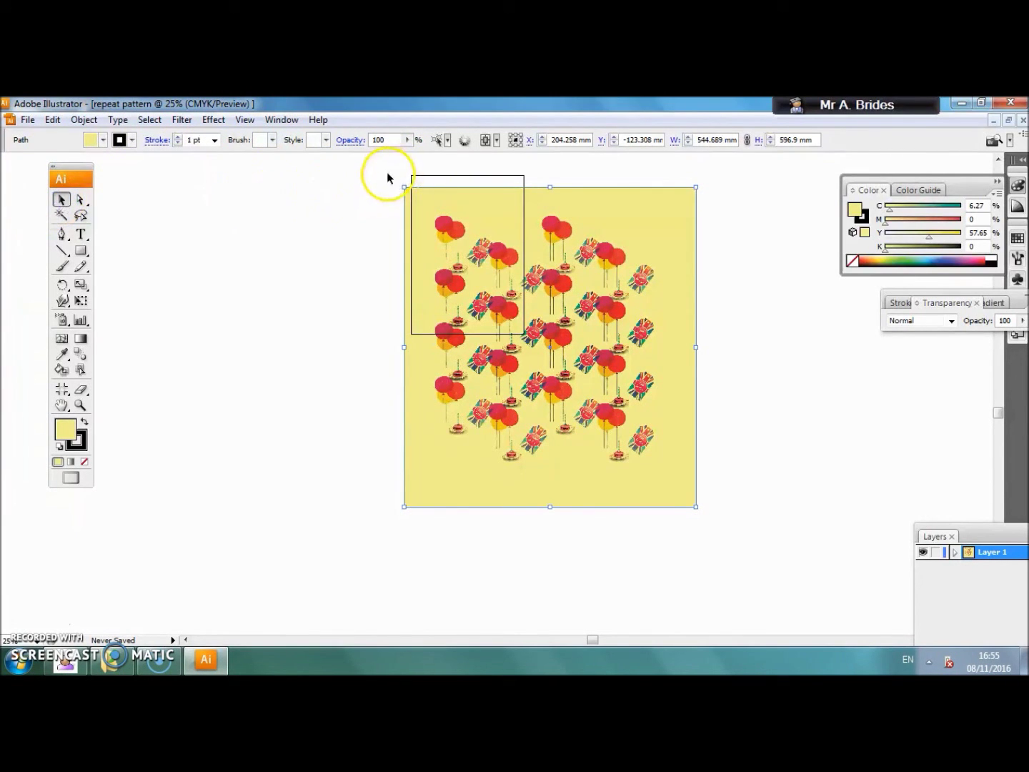
{"action": "left_click_drag", "start_coordinate": [388, 174], "coordinate": [740, 561]}
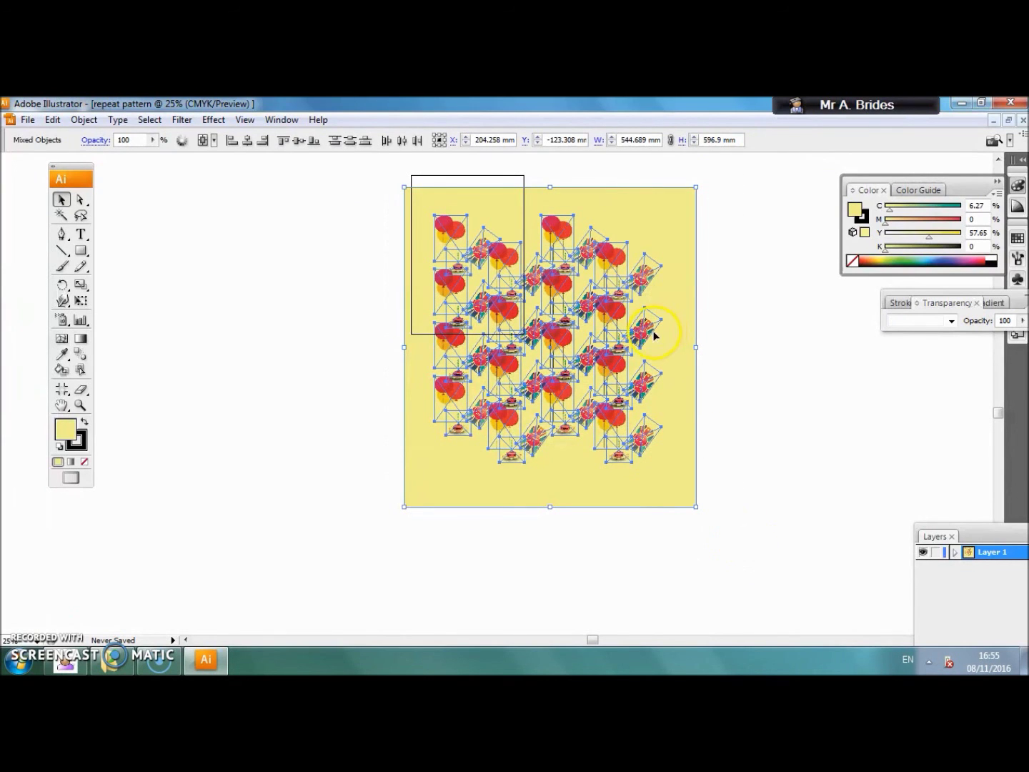
{"action": "key", "text": "ctrl+g"}
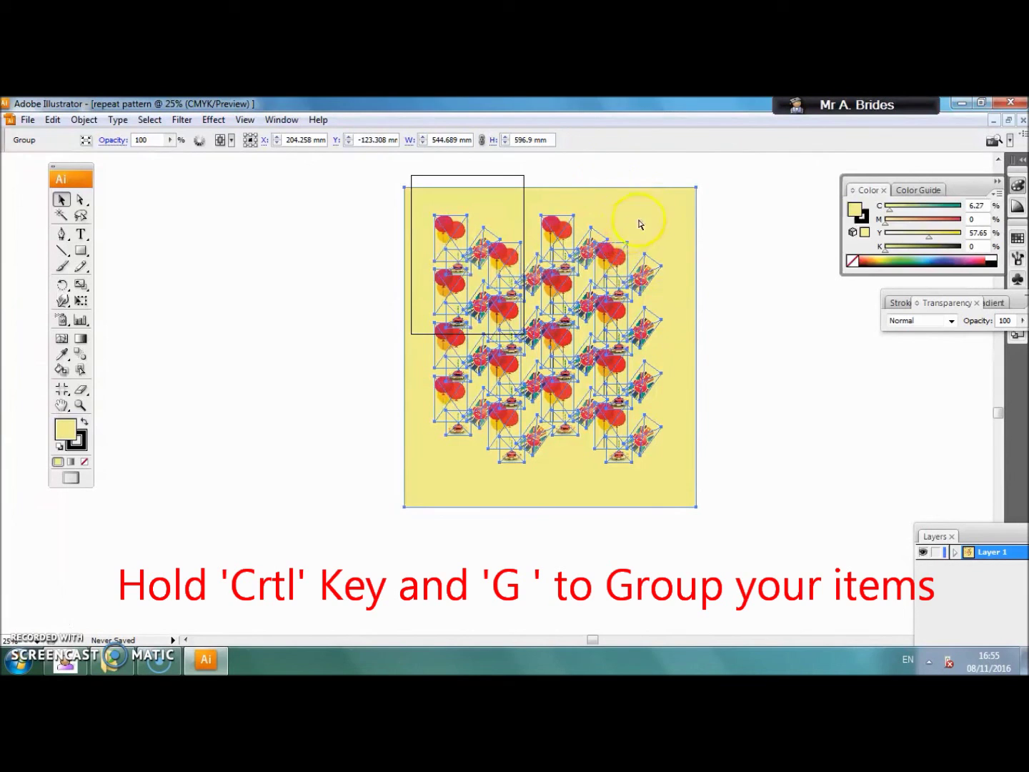
Scale the group down proportionally and position it to cover the A4 artboard
{"action": "left_click_drag", "start_coordinate": [639, 224], "coordinate": [621, 237]}
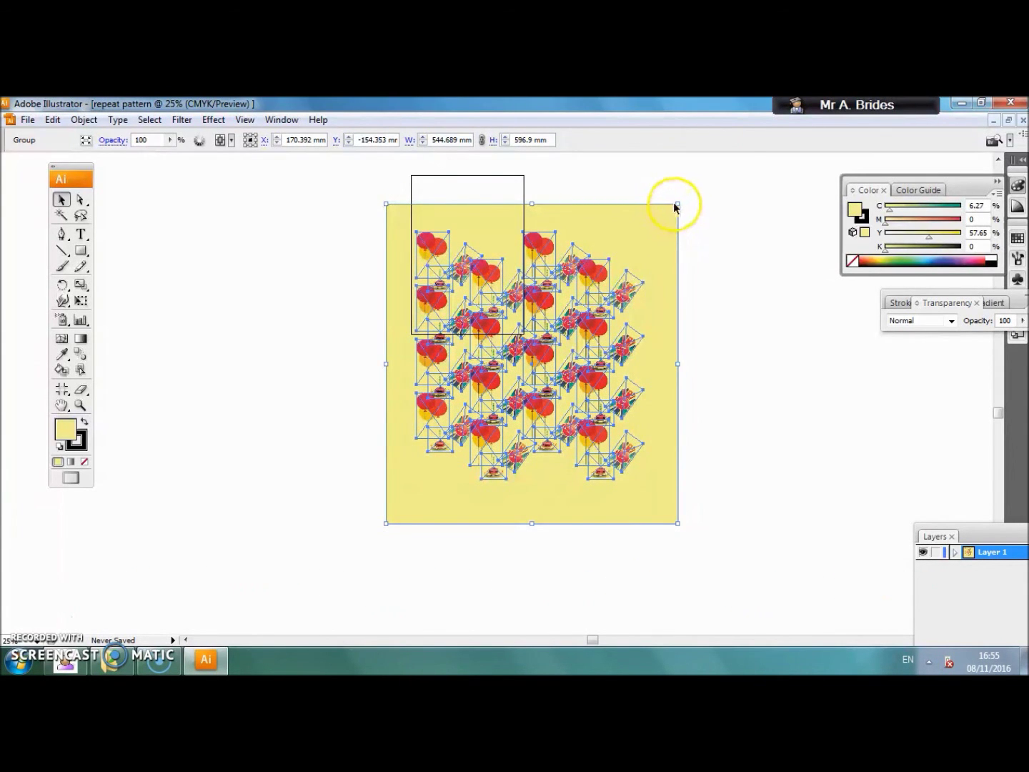
{"action": "left_click_drag", "start_coordinate": [675, 207], "coordinate": [547, 330]}
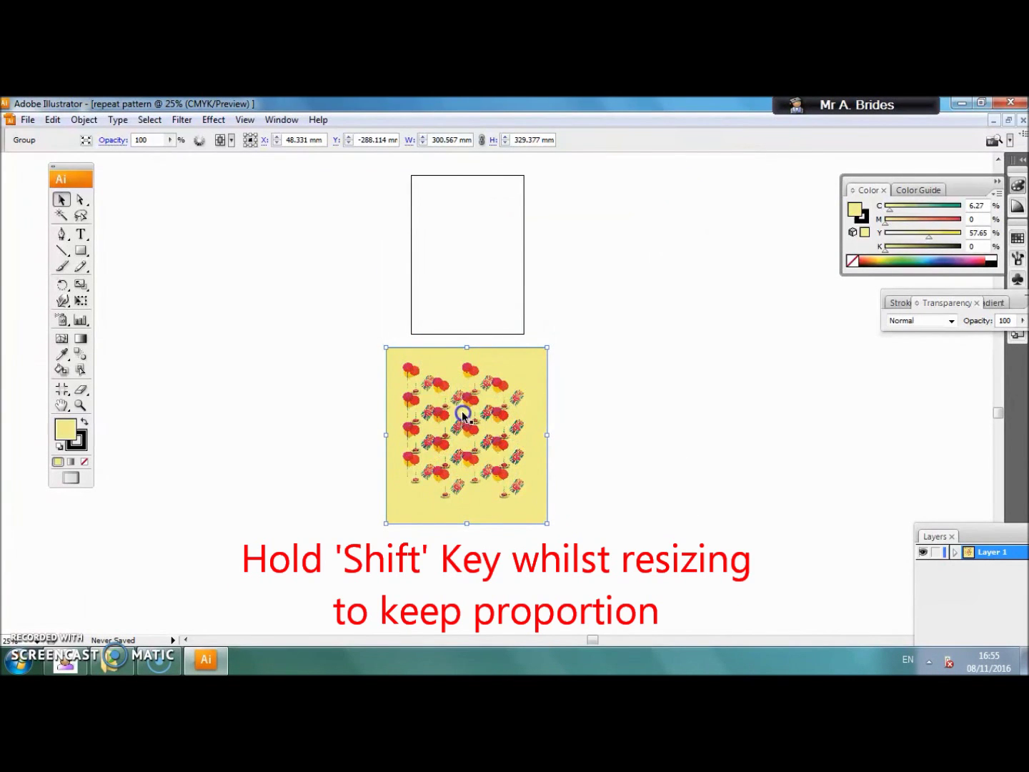
{"action": "left_click_drag", "start_coordinate": [467, 395], "coordinate": [481, 235]}
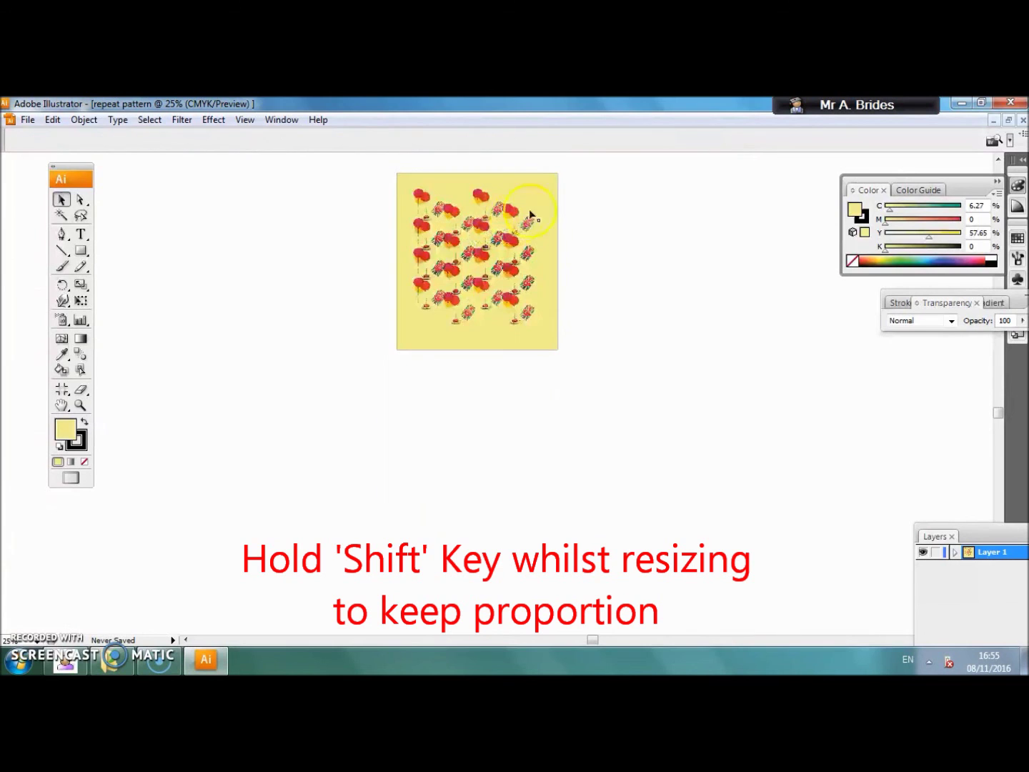
{"action": "left_click", "coordinate": [542, 184]}
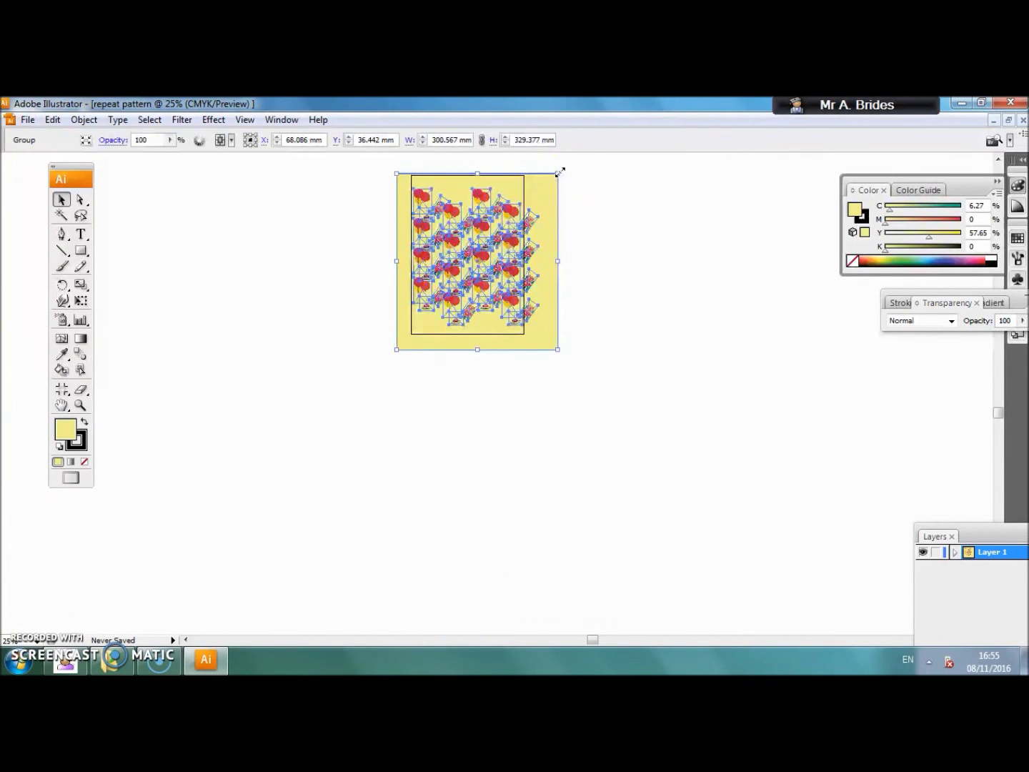
{"action": "left_click_drag", "start_coordinate": [557, 170], "coordinate": [541, 183]}
{"action": "left_click", "coordinate": [488, 248]}
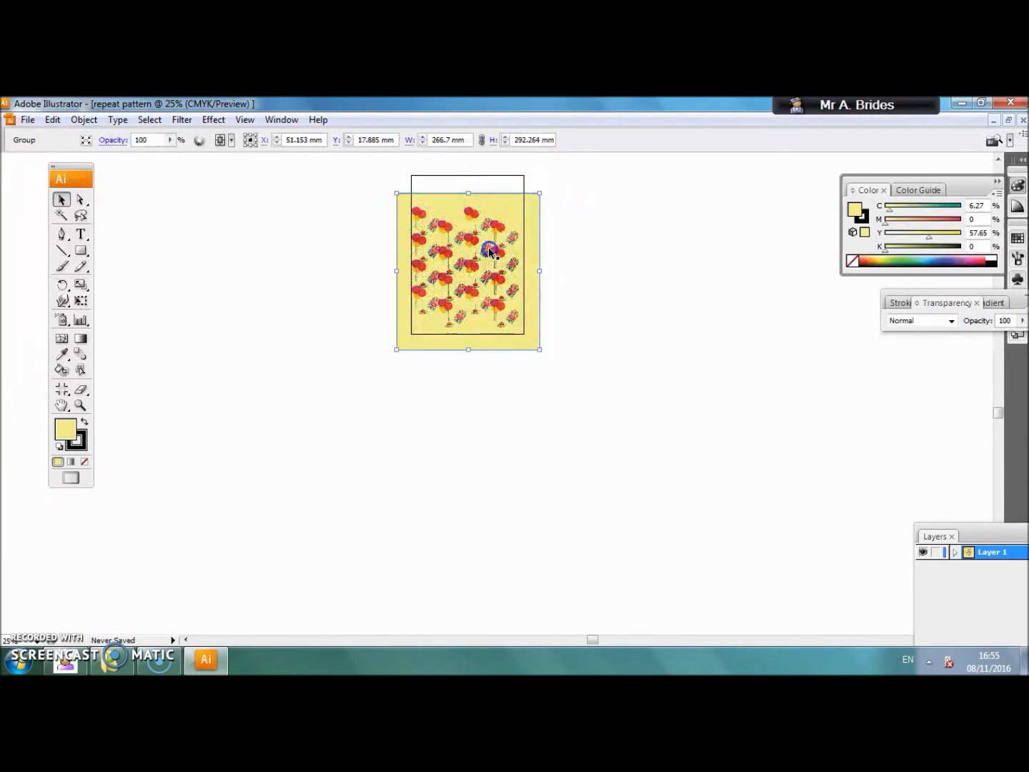
{"action": "left_click_drag", "start_coordinate": [483, 253], "coordinate": [486, 237]}
Print the A4 pattern page on the \\WHS-CCS-001\Colour printer
{"action": "left_click", "coordinate": [608, 269]}
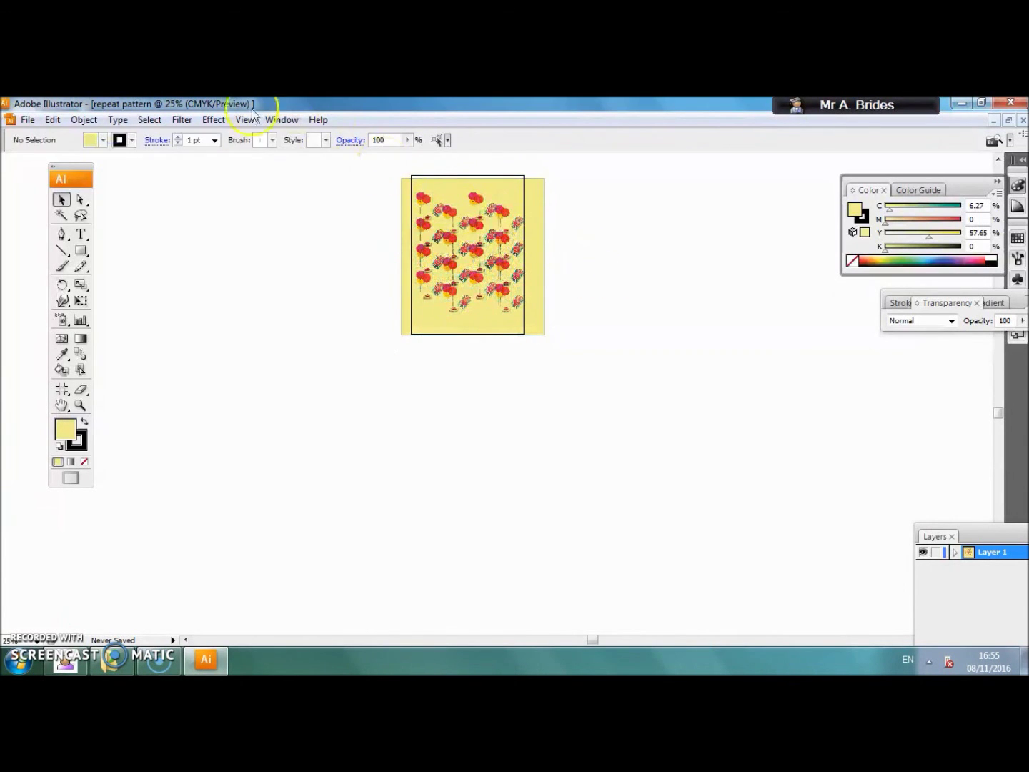
{"action": "left_click", "coordinate": [35, 121]}
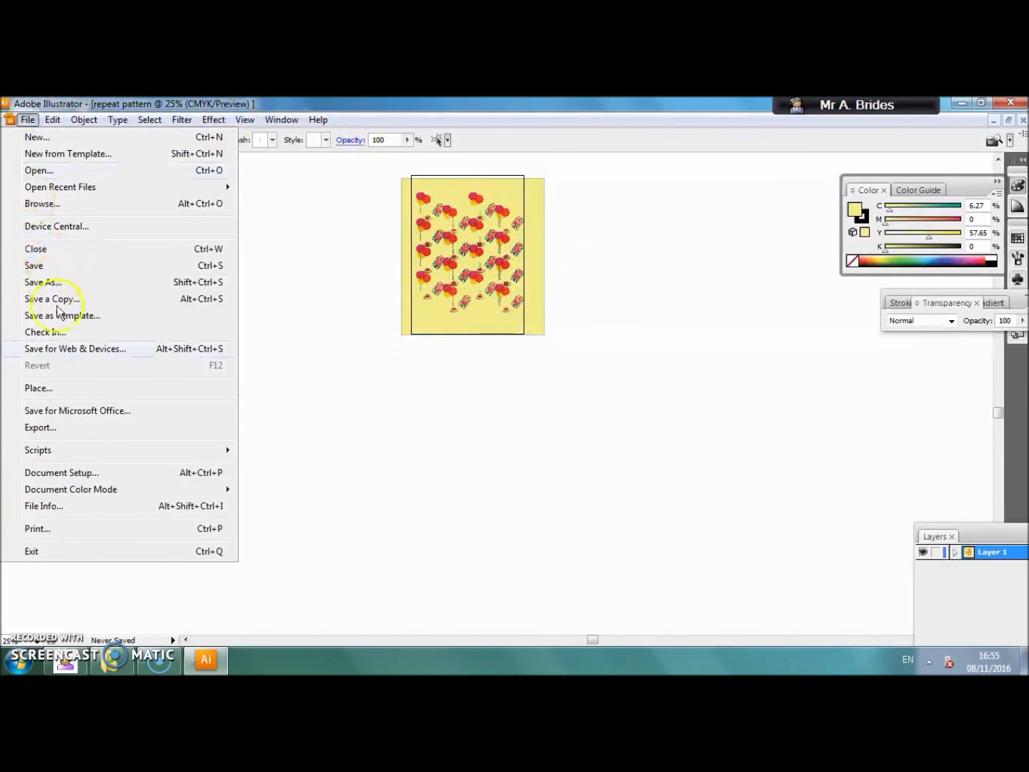
{"action": "left_click", "coordinate": [43, 528]}
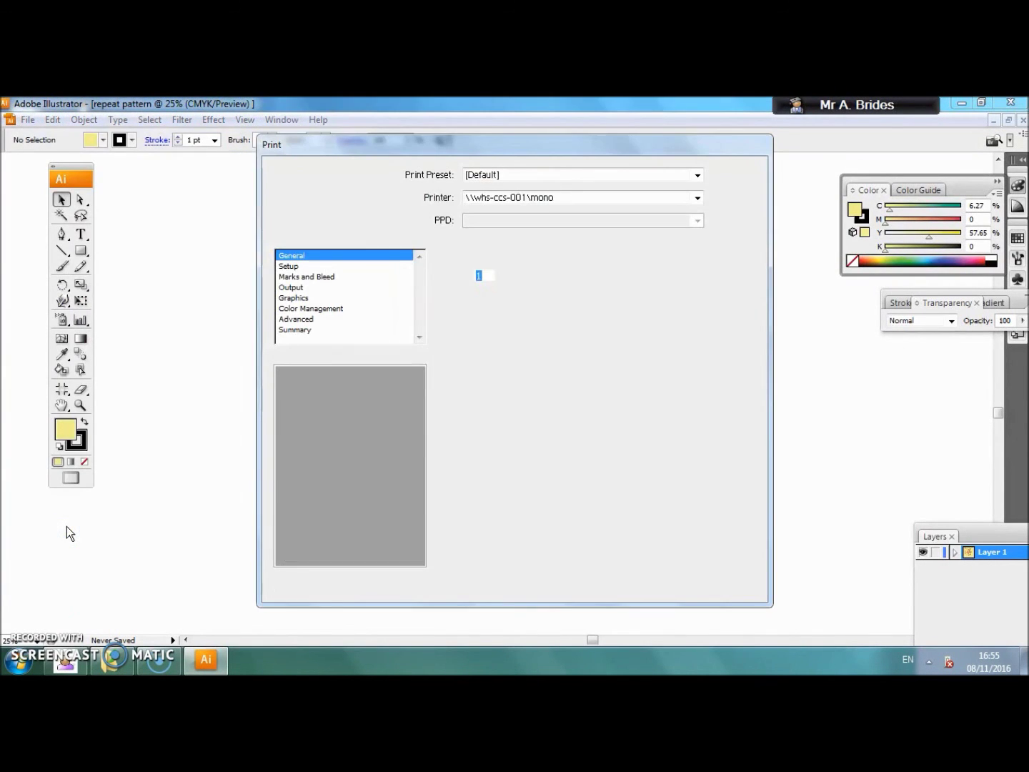
{"action": "left_click", "coordinate": [697, 197]}
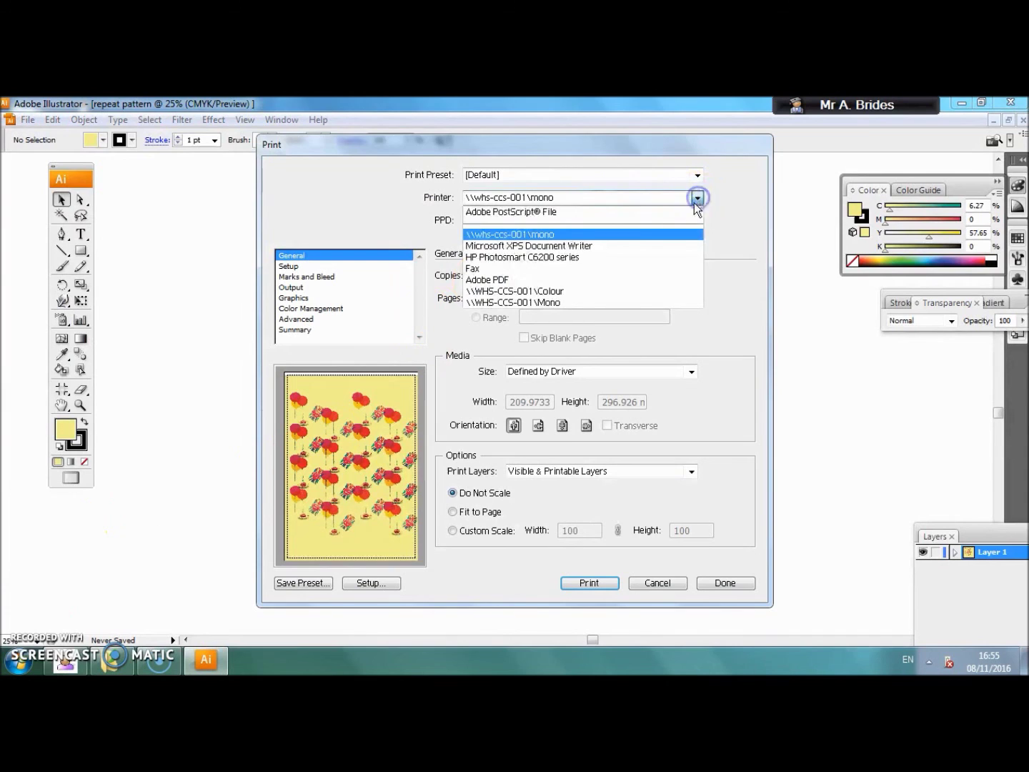
{"action": "left_click", "coordinate": [652, 290]}
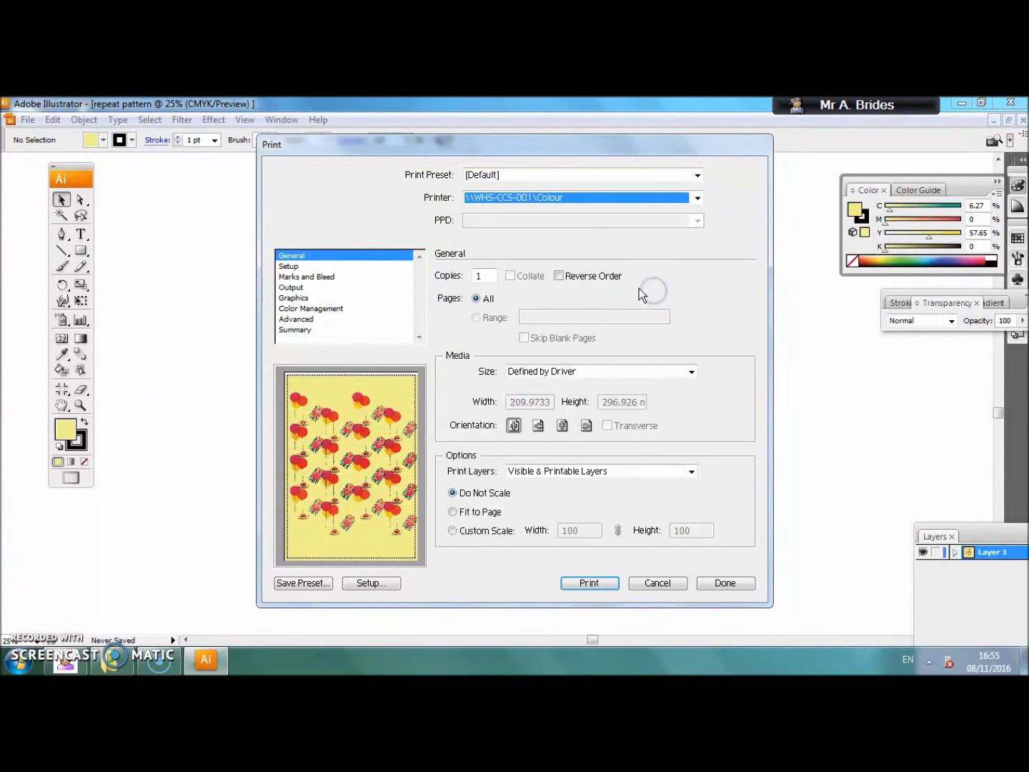
{"action": "left_click", "coordinate": [590, 582]}
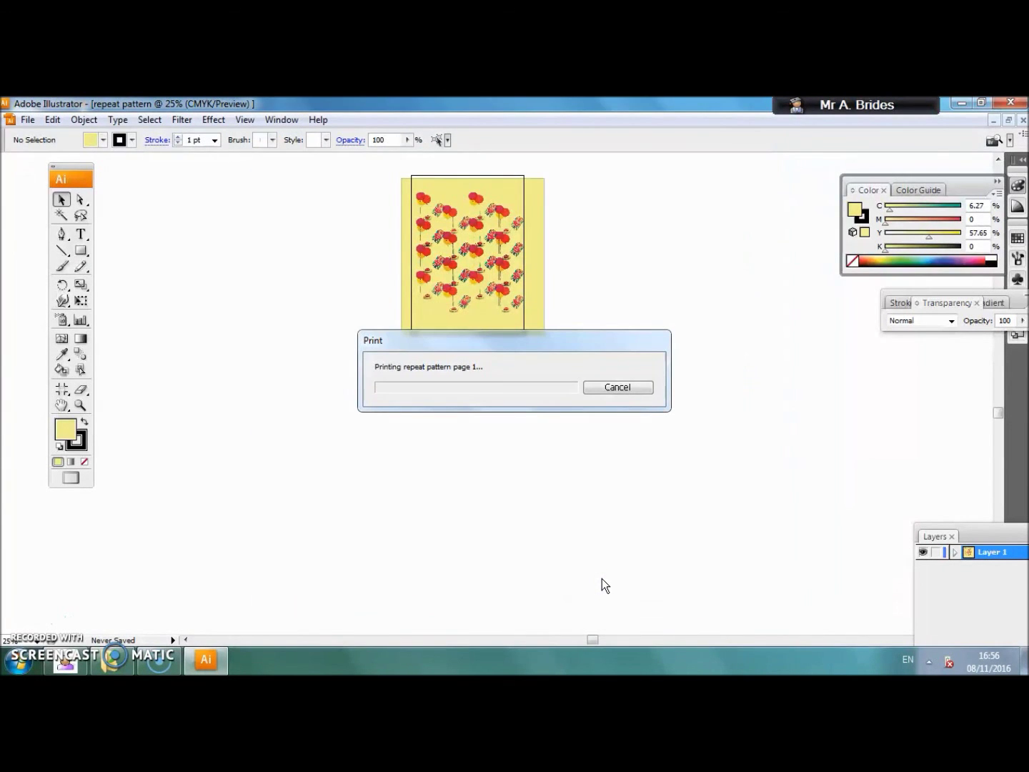